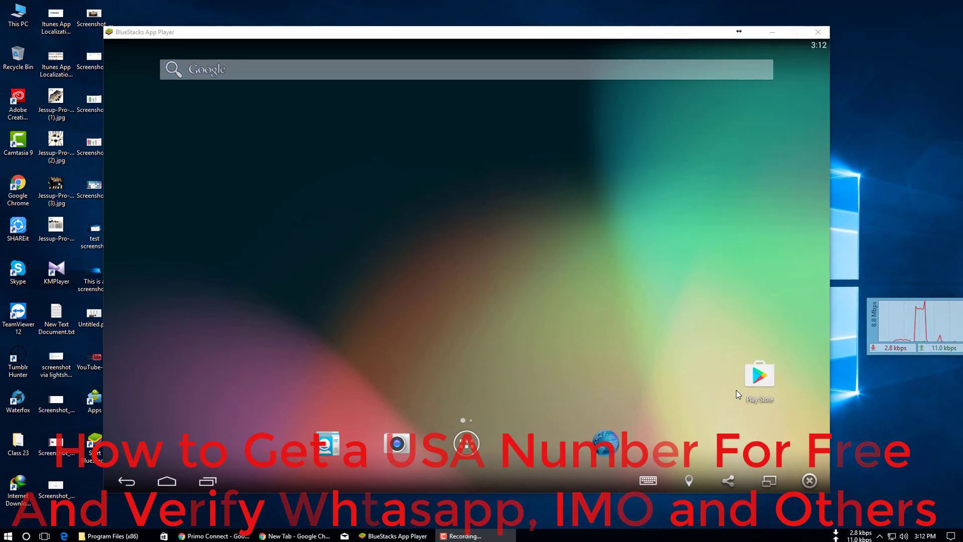
Step: Launch Play Store from the app drawer and search for 'primo'
left_click(758, 376)
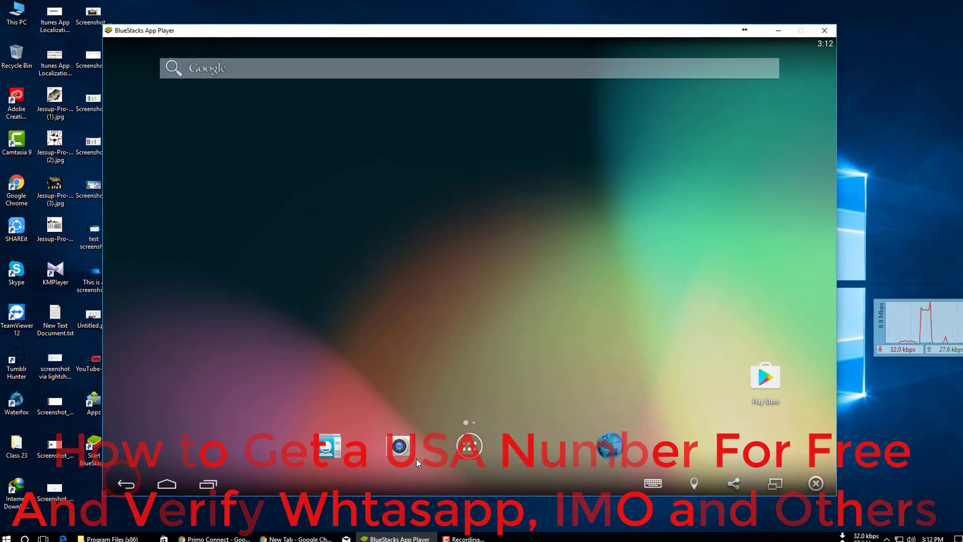
left_click(469, 448)
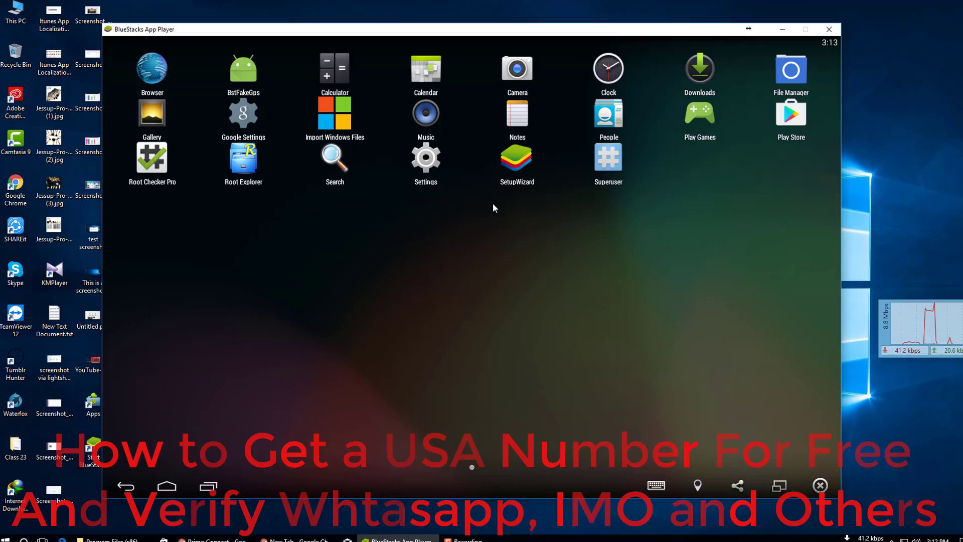
left_click(791, 125)
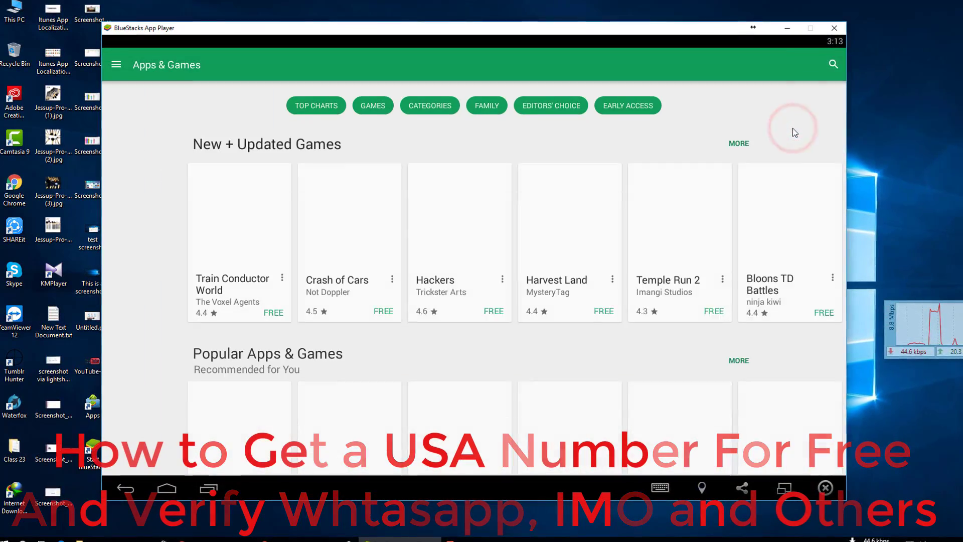
left_click(833, 64)
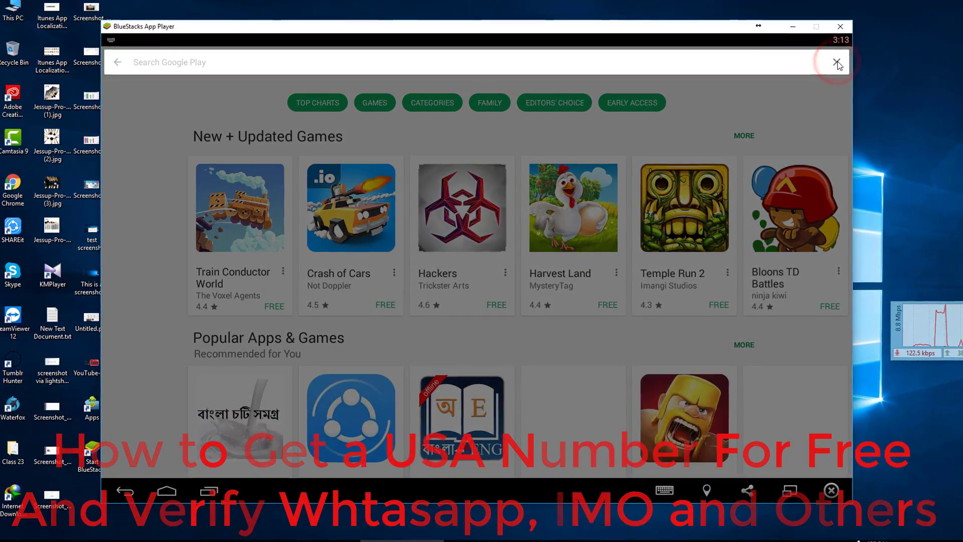
type("primo")
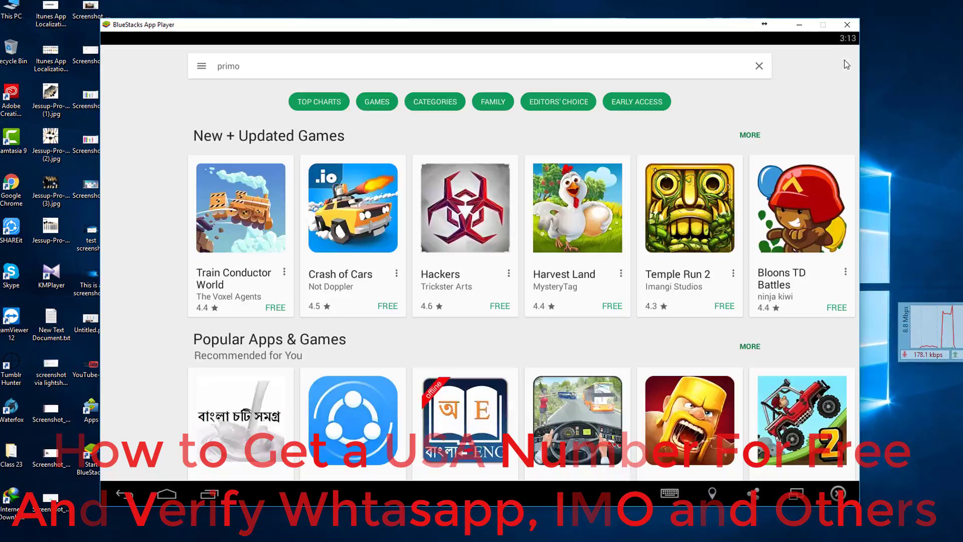
key("Return")
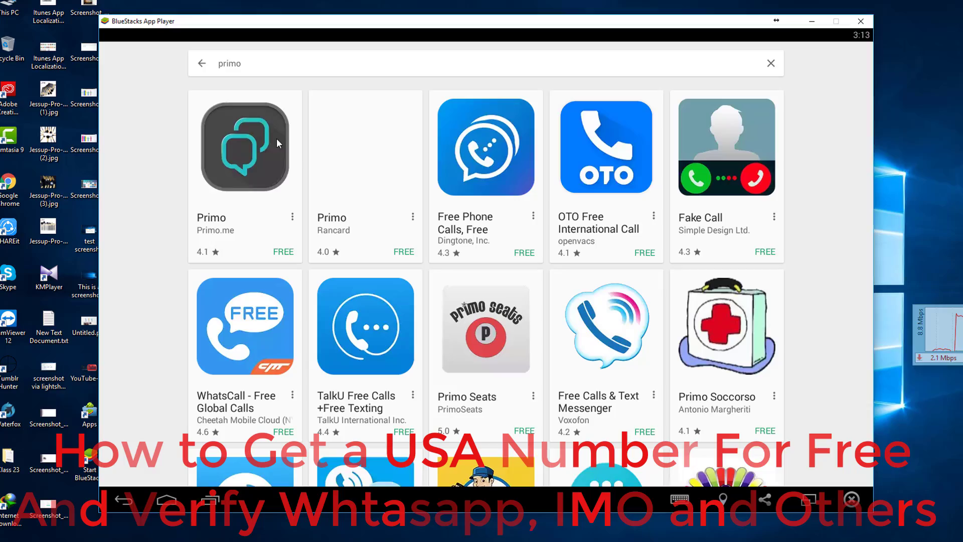
Step: Install Primo by Primo.me from its store page, accepting the requested permissions
left_click(276, 137)
left_click(737, 269)
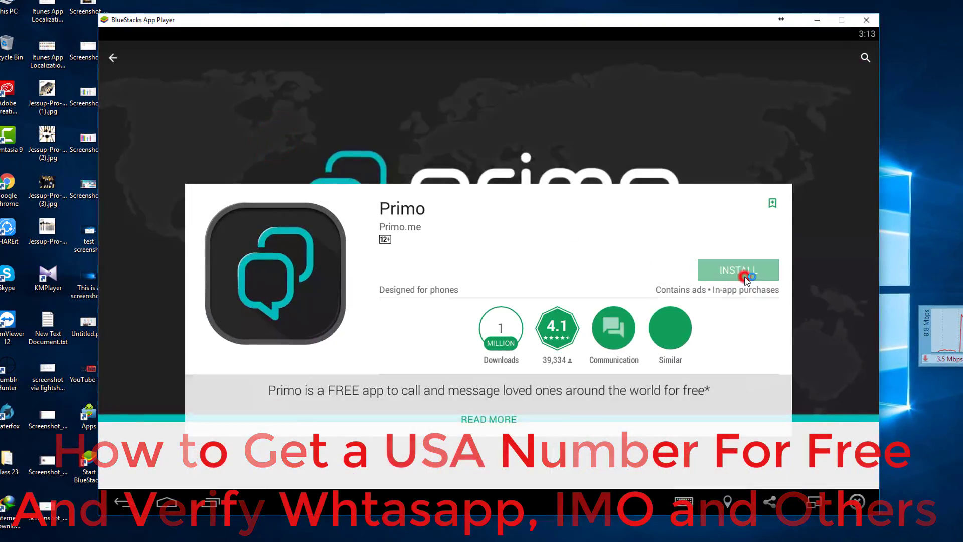
left_click(582, 421)
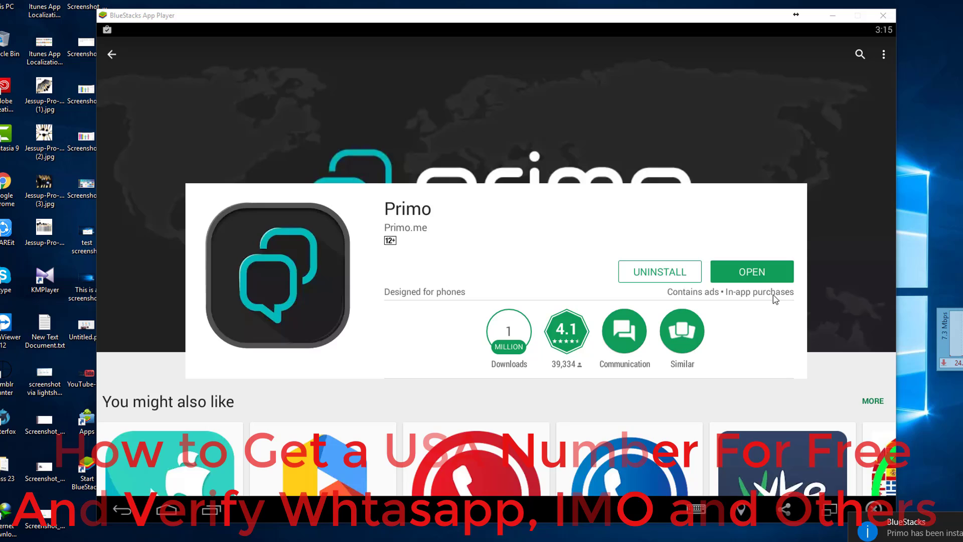
Step: Launch Primo, open the sign-up form, and enter the first and last names
left_click(757, 273)
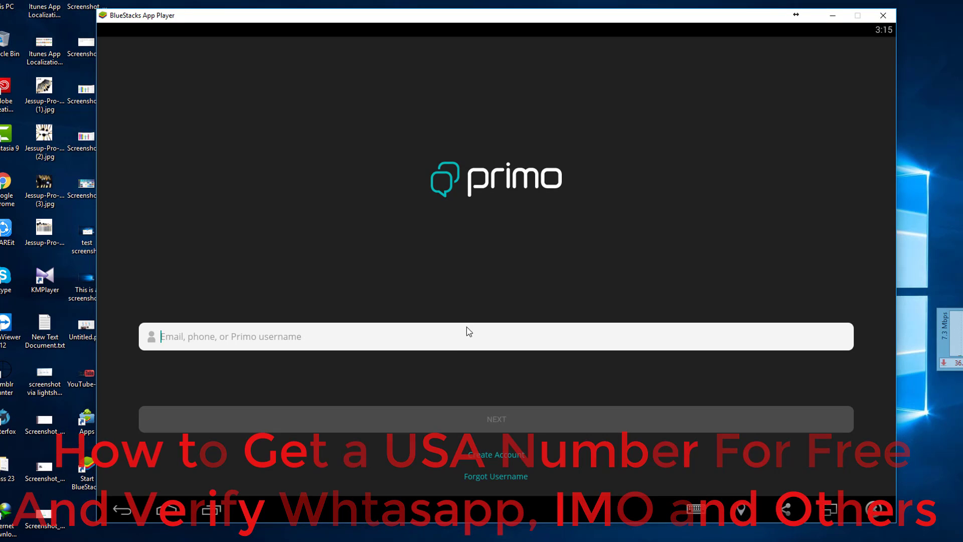
left_click(454, 336)
left_click(489, 454)
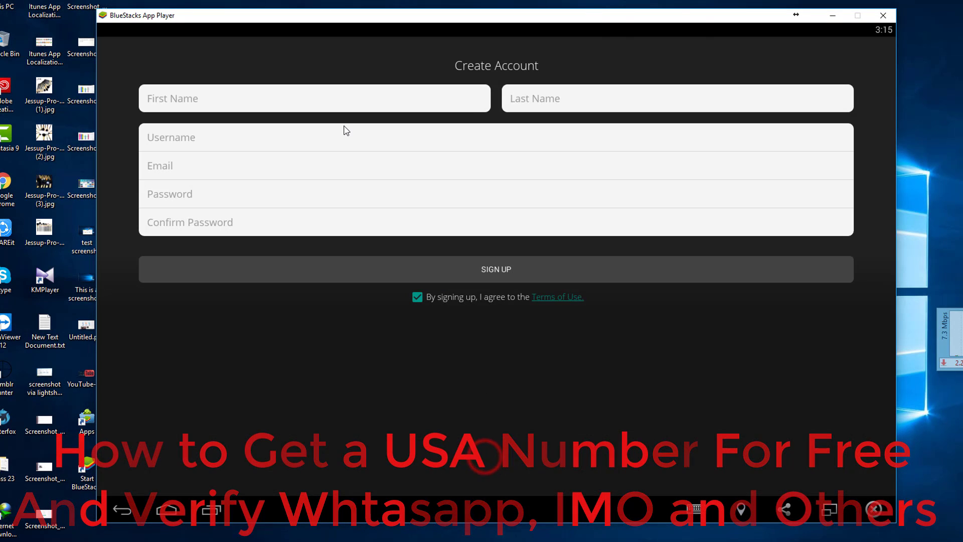
left_click(297, 106)
type("Johon")
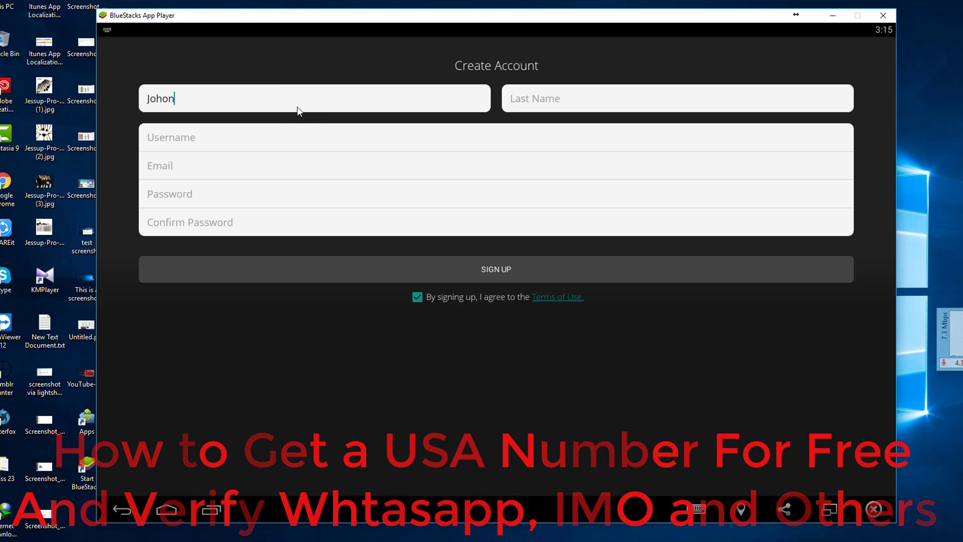
key("BackSpace")
key("BackSpace")
key("BackSpace")
type("hon")
left_click(639, 99)
type("Doe")
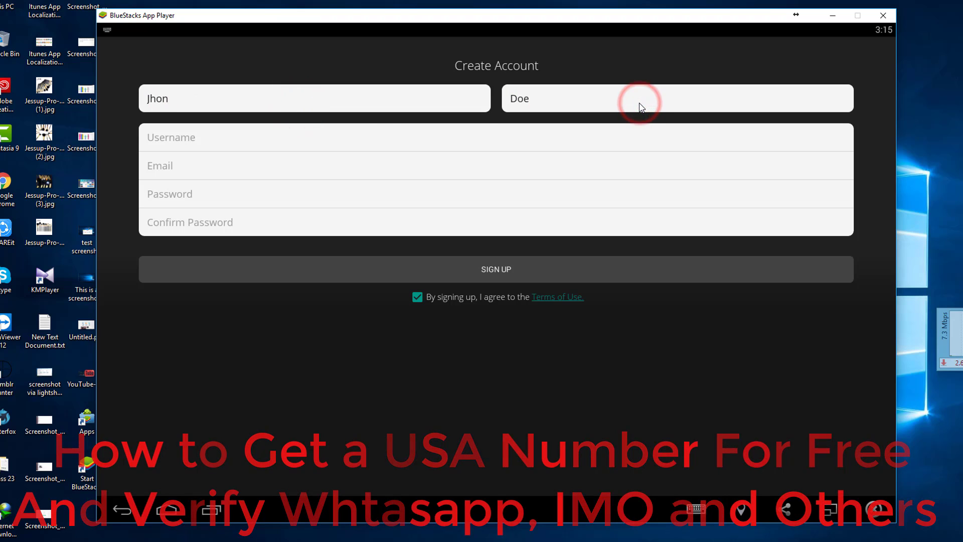
Step: Move the email address from the Username field into Email, then enter a username
left_click(365, 137)
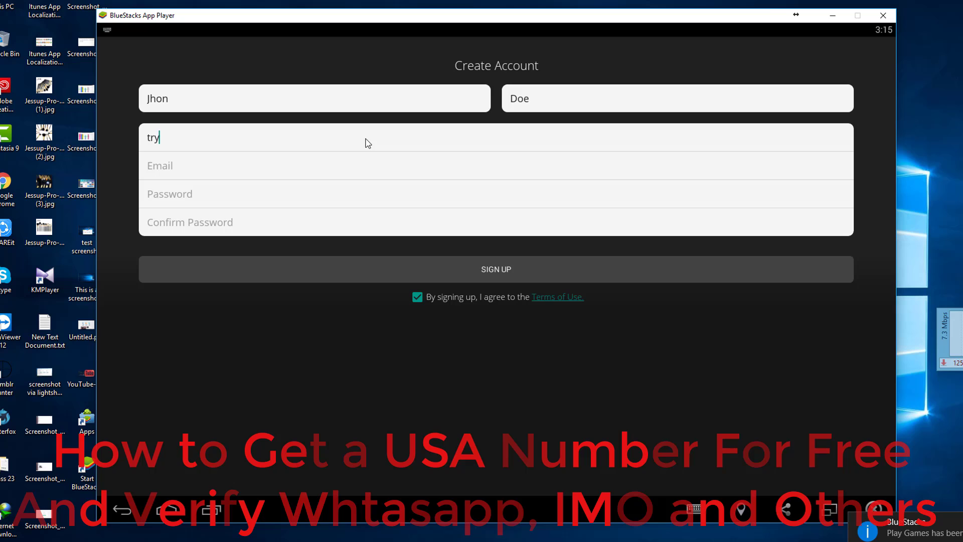
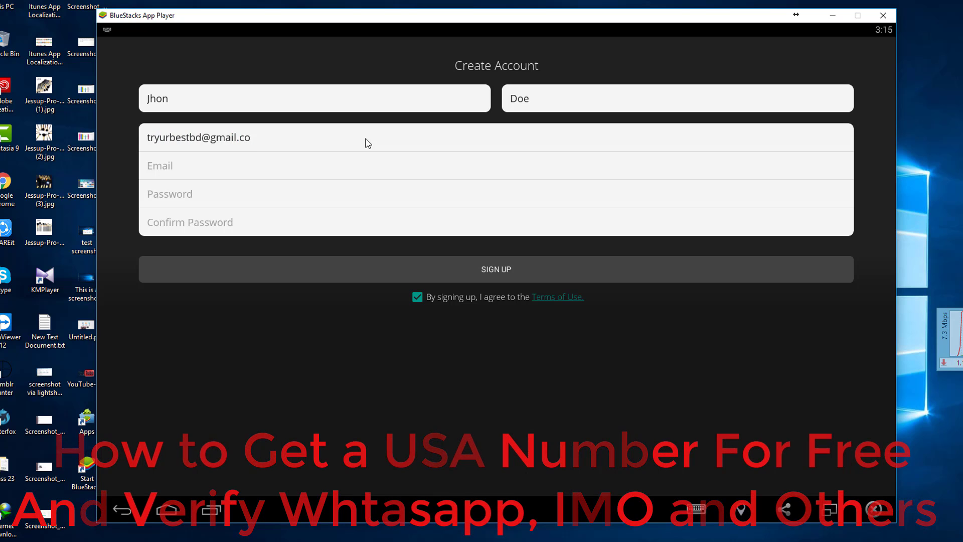
key("ctrl+a")
key("ctrl+x")
left_click(226, 164)
key("ctrl+v")
type("m")
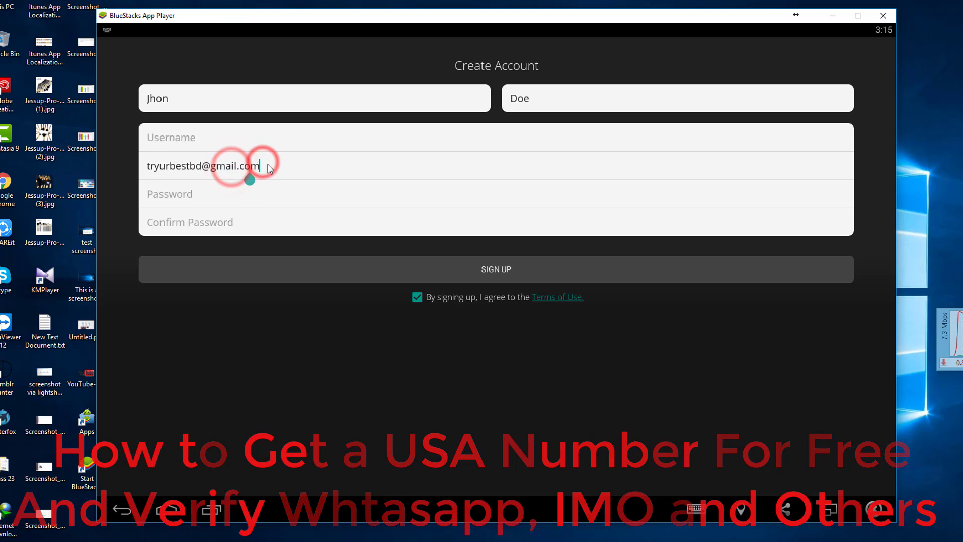
left_click(191, 140)
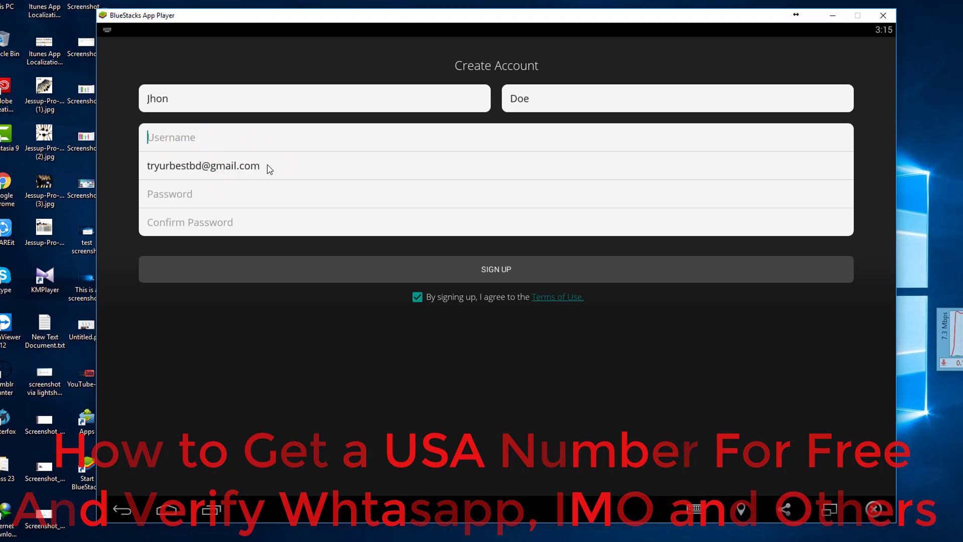
left_click(264, 143)
type("tryurbestbd")
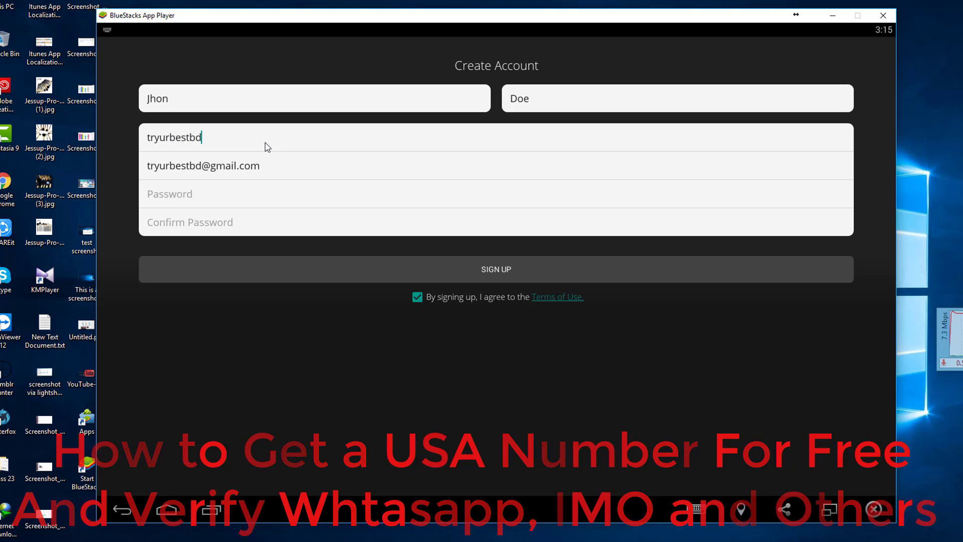
left_click(252, 199)
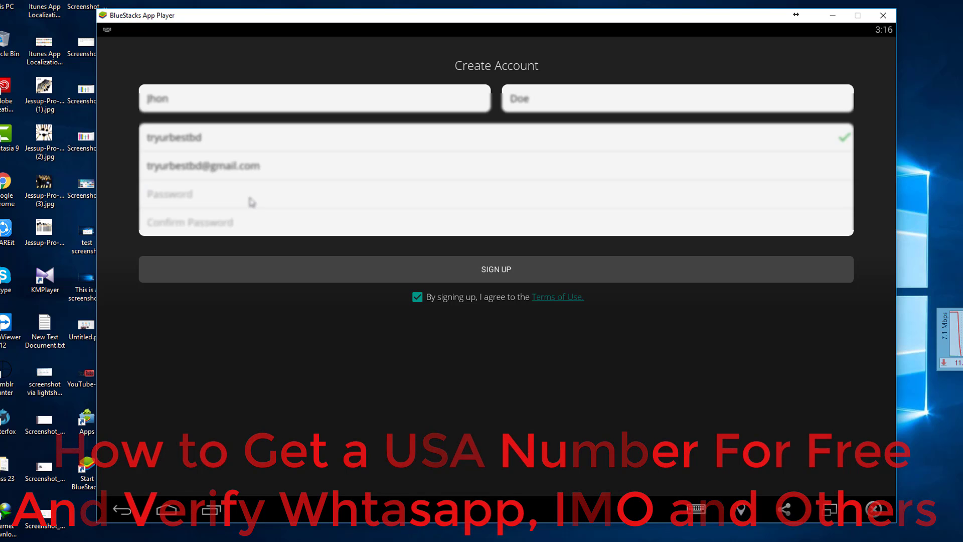
Step: Submit SIGN UP, then Skip the Add Your Mobile Phone Number screen
left_click(484, 269)
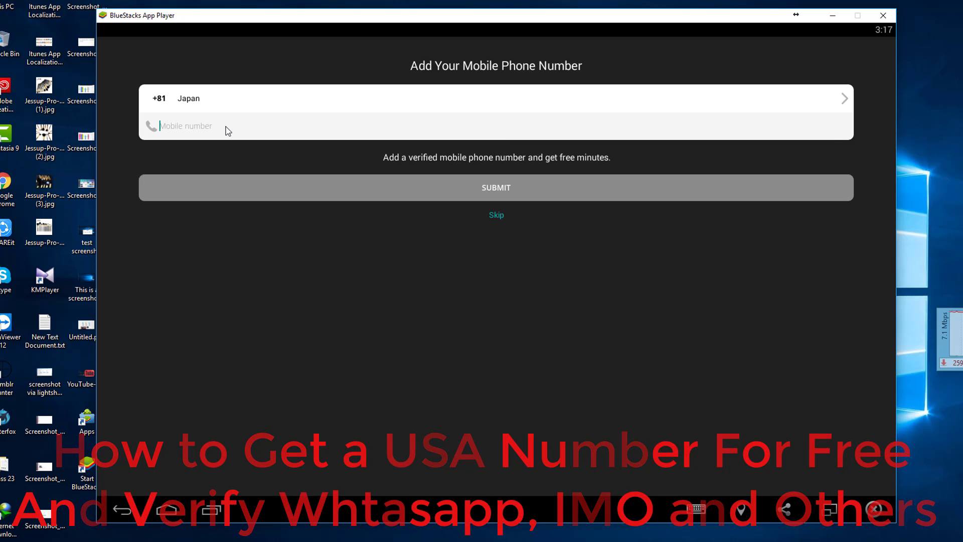
left_click(496, 214)
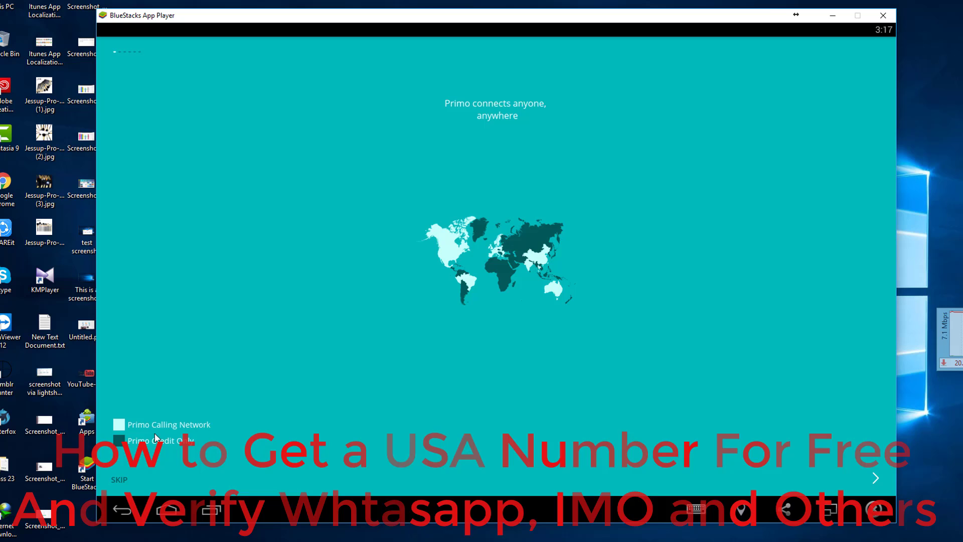
Step: Page through the calling, rewards, plans and US number tour pages, then Connect Now
left_click(124, 425)
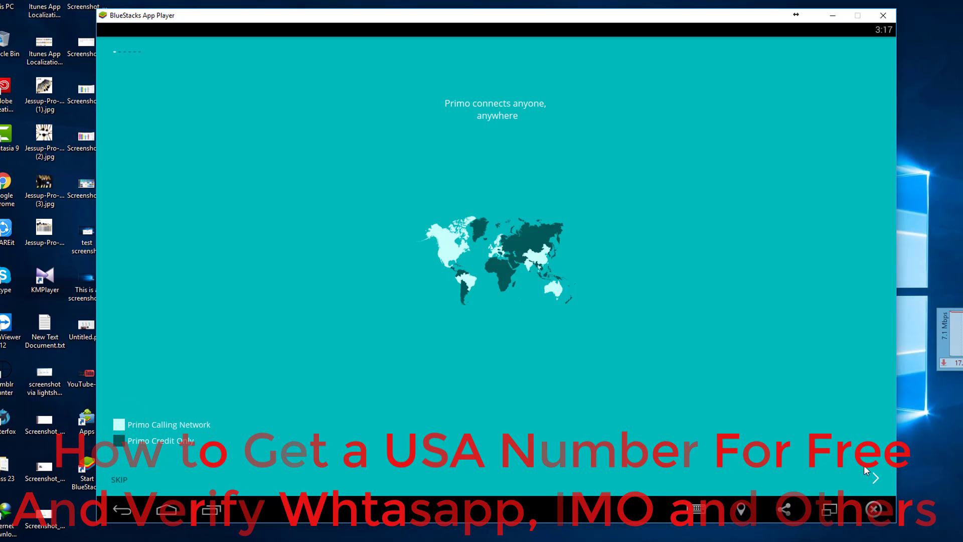
left_click(875, 477)
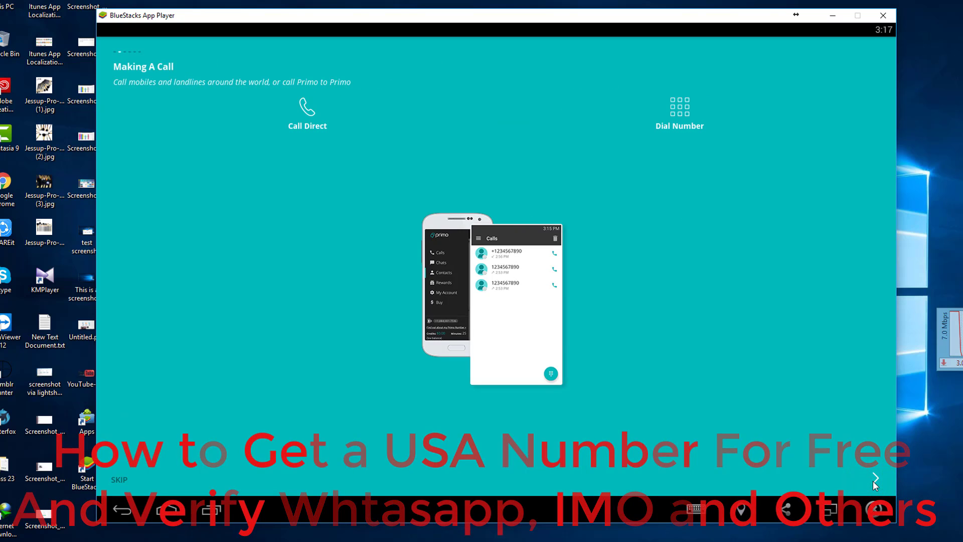
left_click(874, 479)
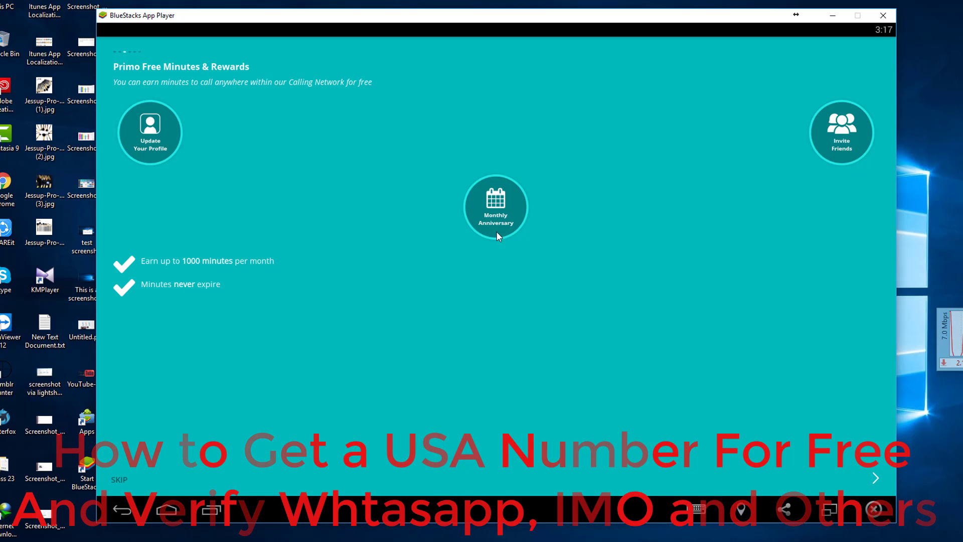
left_click_drag(656, 216, 316, 133)
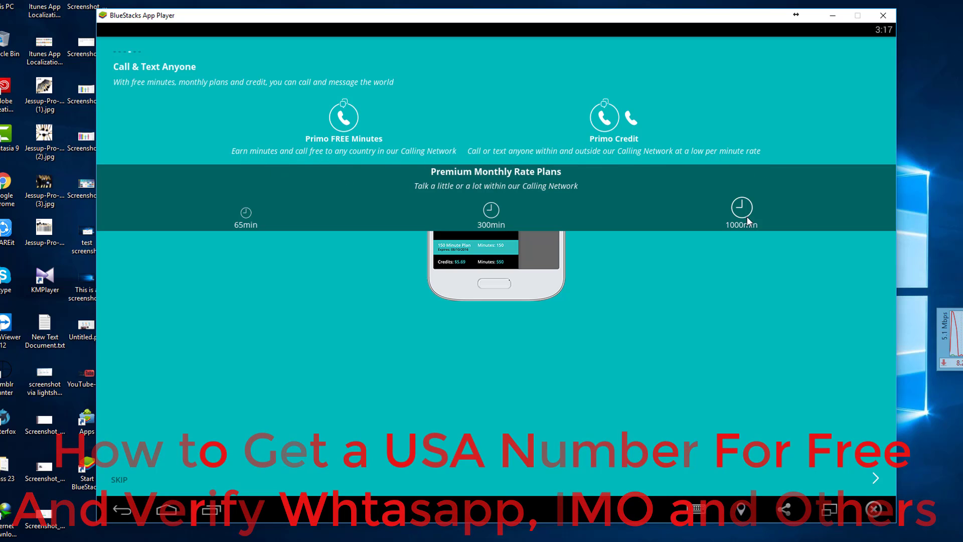
left_click(876, 479)
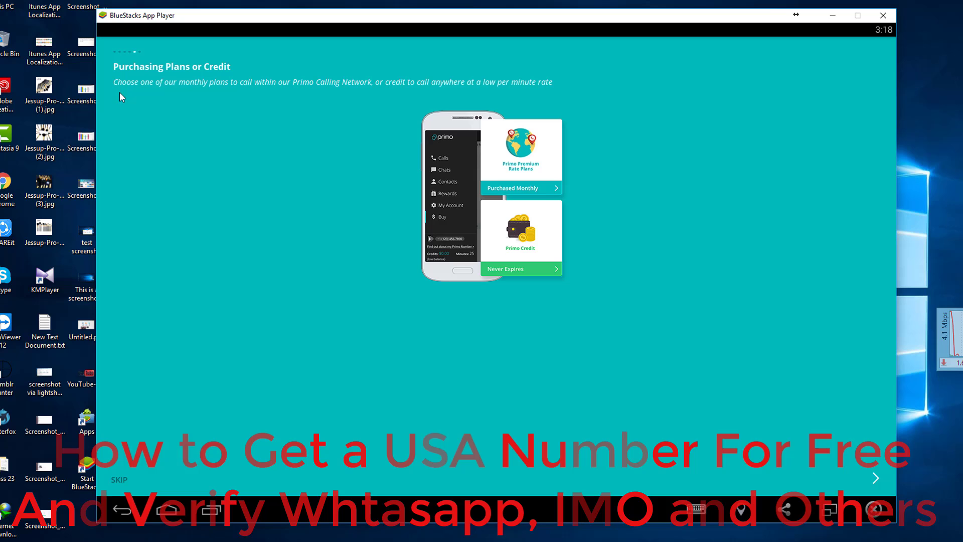
left_click(571, 85)
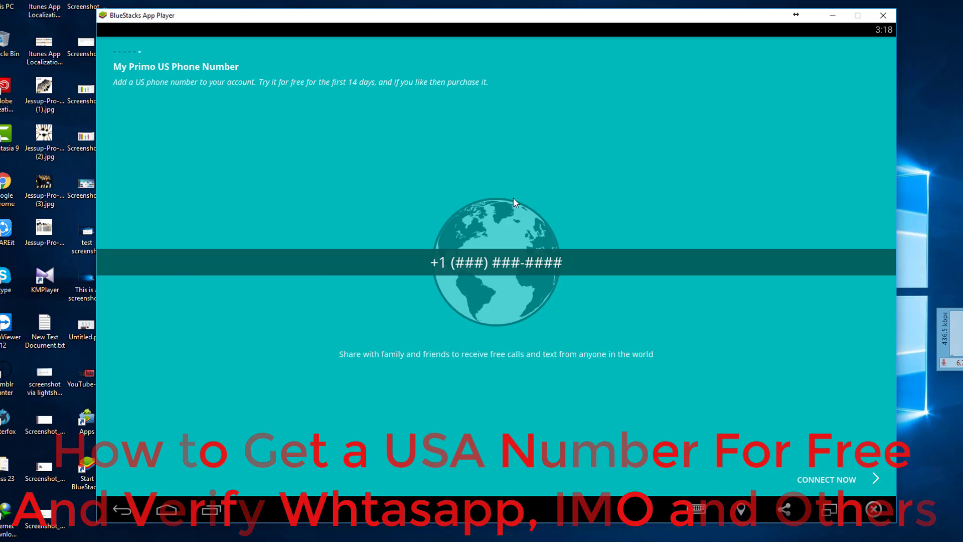
left_click(714, 426)
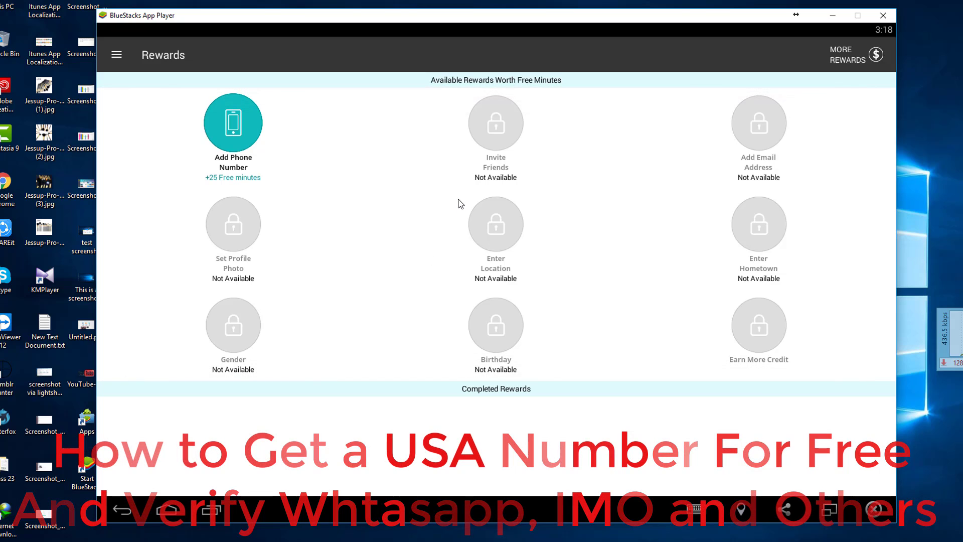
Step: Choose the Add Phone Number reward tile worth 25 free minutes
left_click(233, 124)
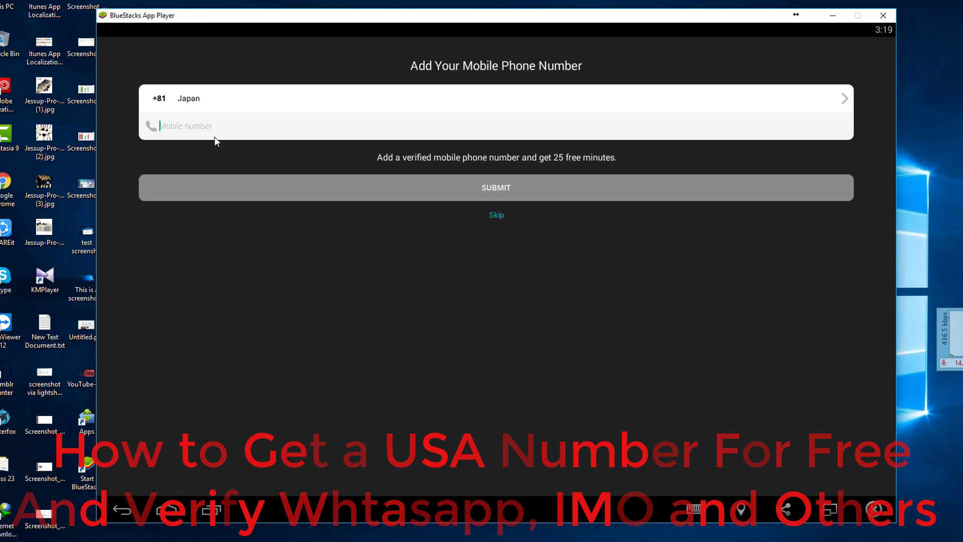
Step: Pick Bangladesh (+880) from the country list and select the Mobile number field
left_click(168, 96)
scroll(361, 196, "down", 2)
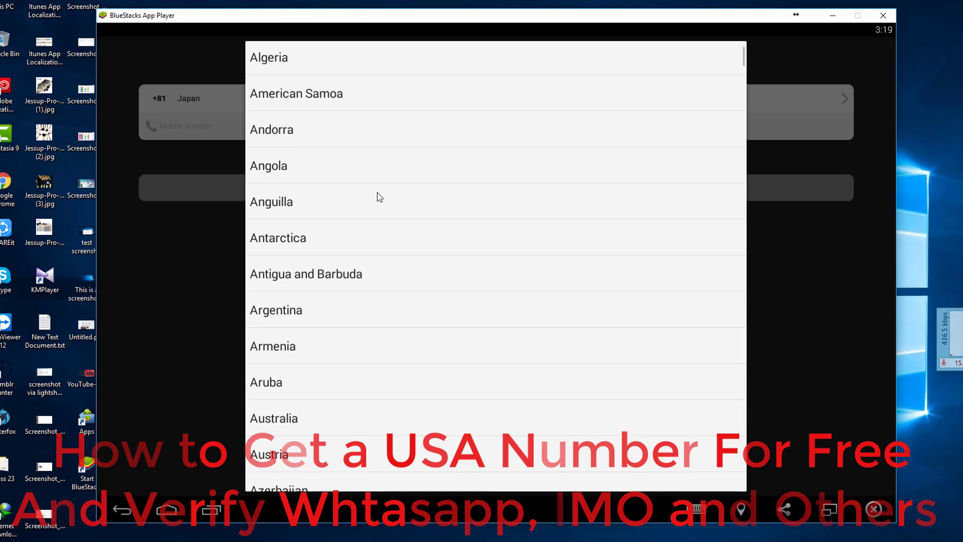
scroll(354, 211, "down", 5)
scroll(346, 213, "down", 2)
scroll(348, 212, "up", 5)
scroll(392, 362, "up", 1)
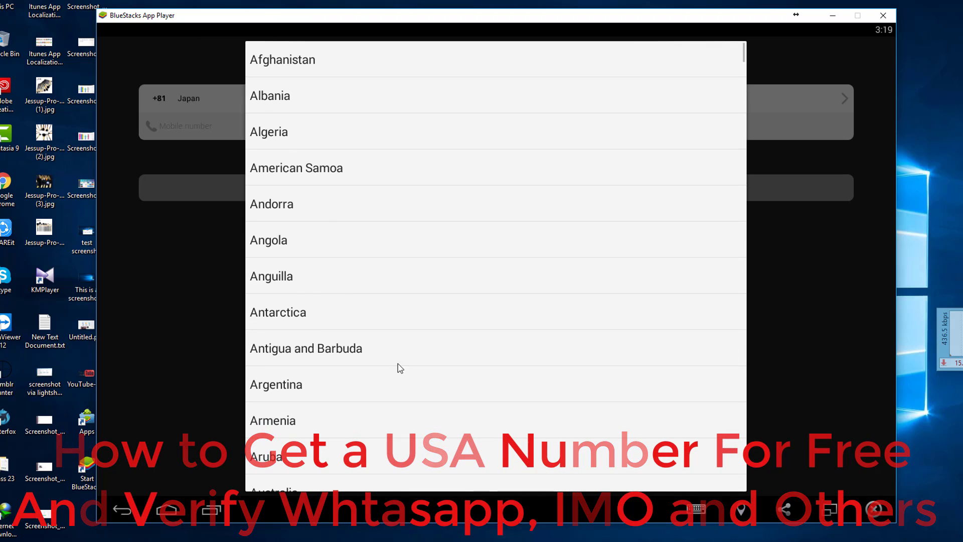
scroll(391, 241, "down", 2)
scroll(407, 346, "down", 1)
scroll(378, 352, "down", 2)
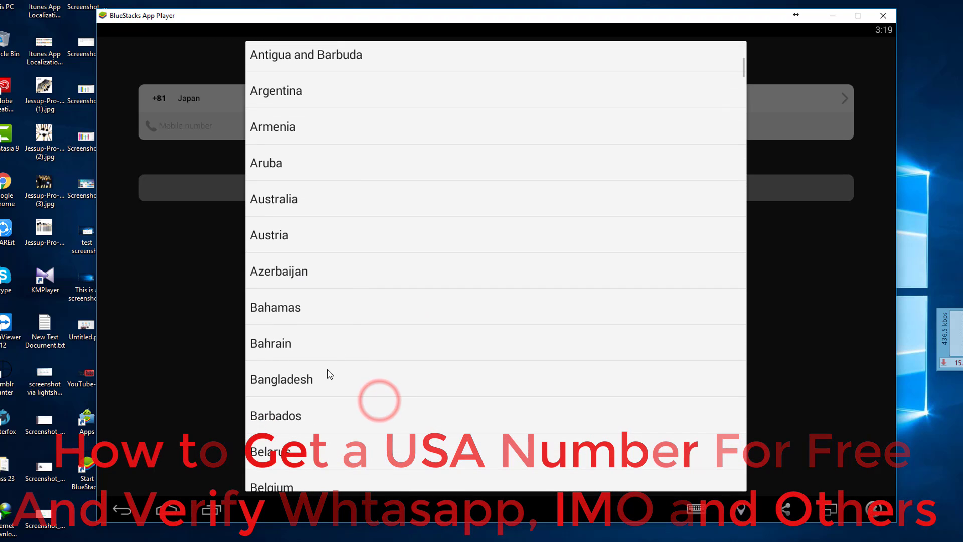
left_click(317, 379)
left_click(242, 130)
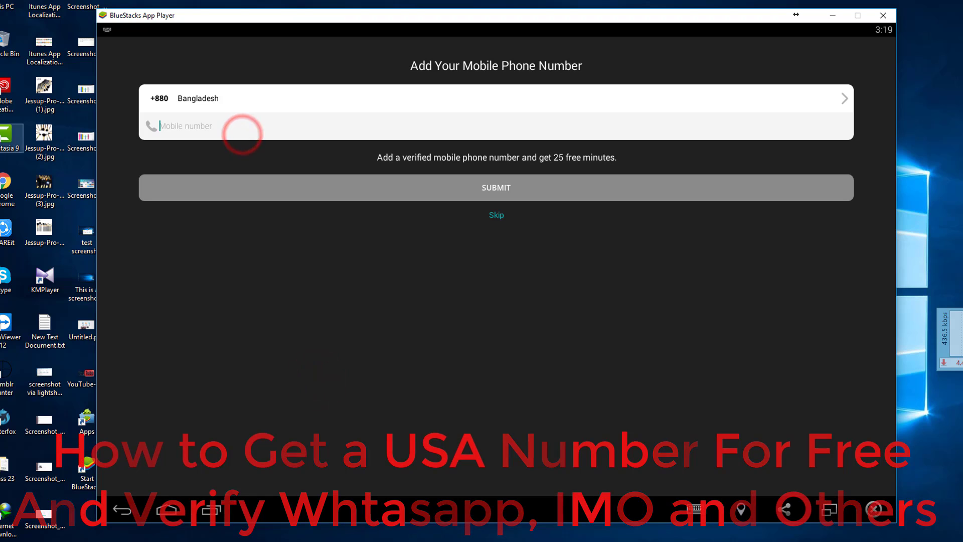
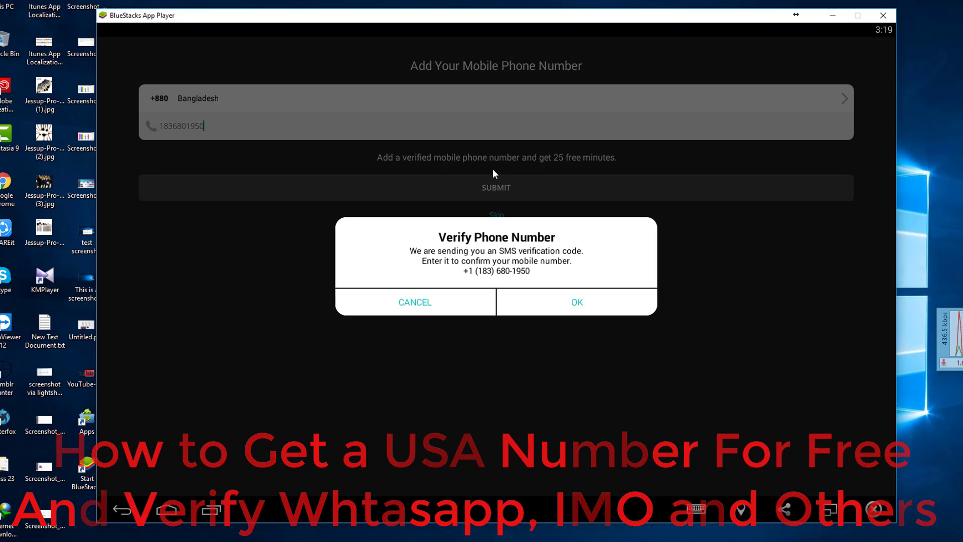
Step: Send the SMS code to the Primo number, then submit the received verification code
left_click(577, 302)
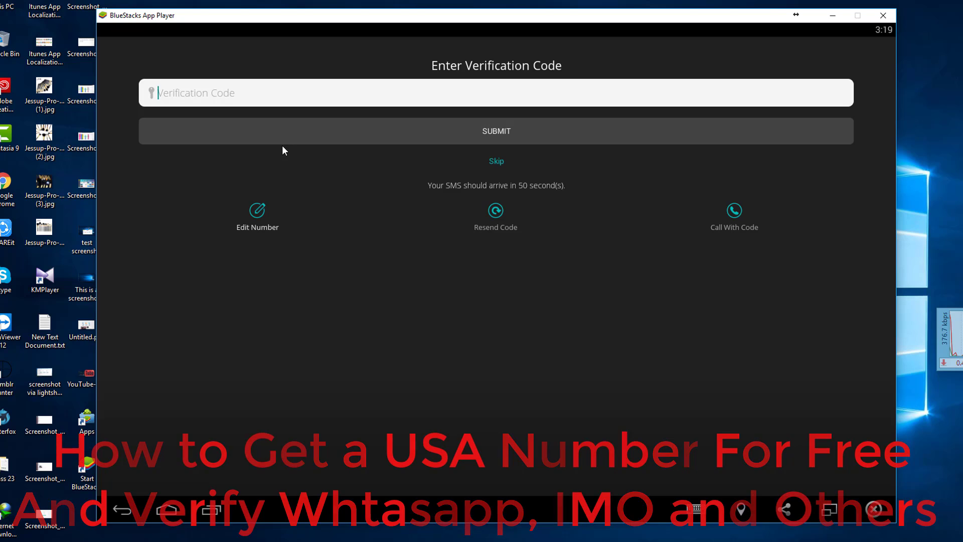
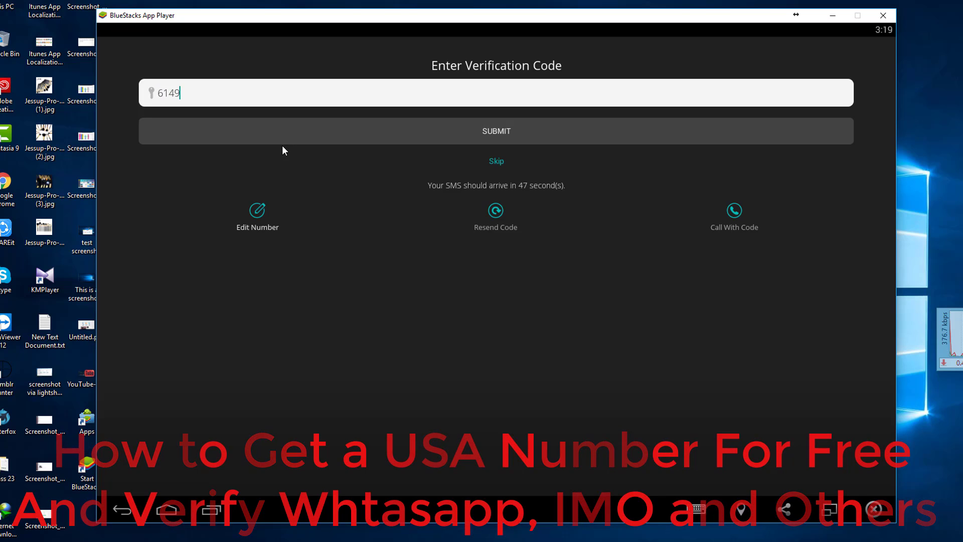
left_click(481, 135)
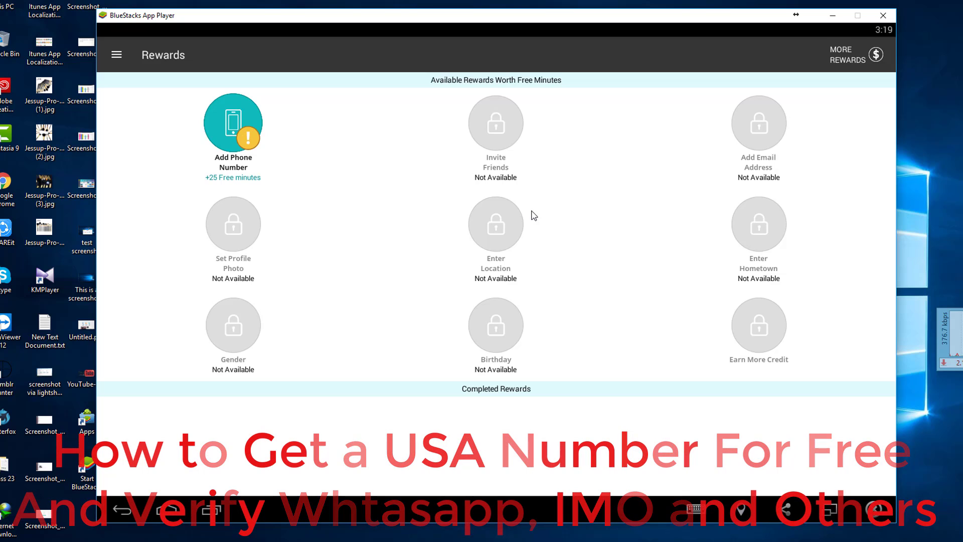
Step: View My Account and the Primo info notification confirming 25 free minutes for the number
left_click(116, 57)
left_click(168, 213)
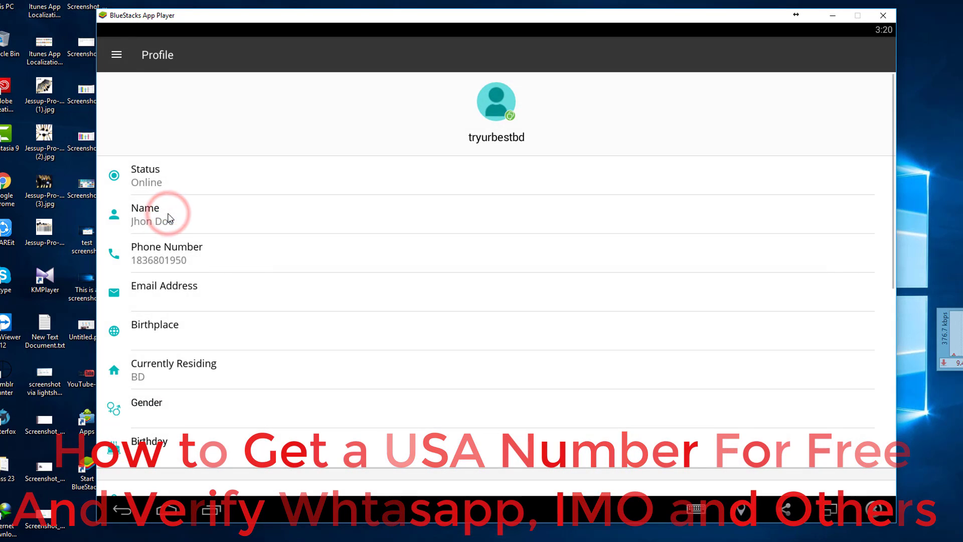
scroll(170, 219, "down", 10)
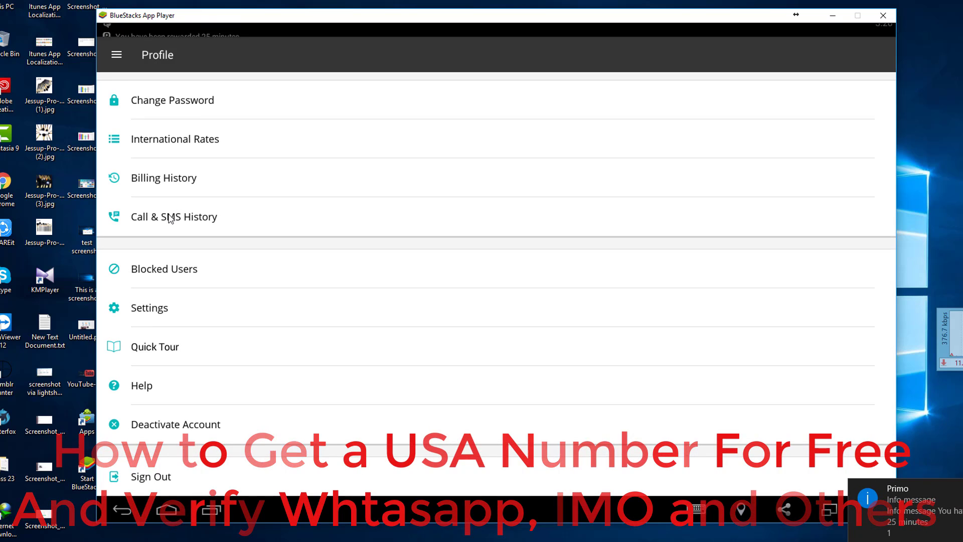
scroll(170, 218, "up", 10)
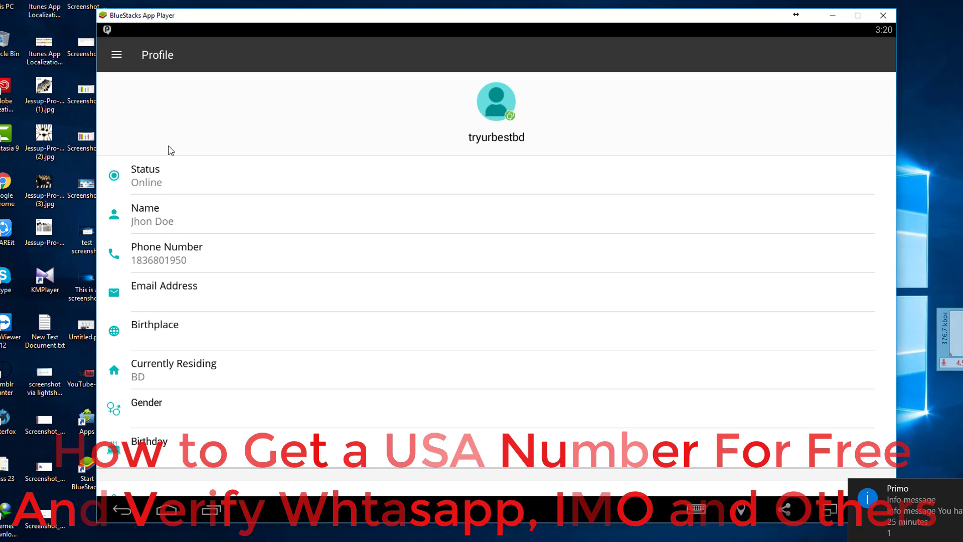
left_click_drag(134, 33, 189, 192)
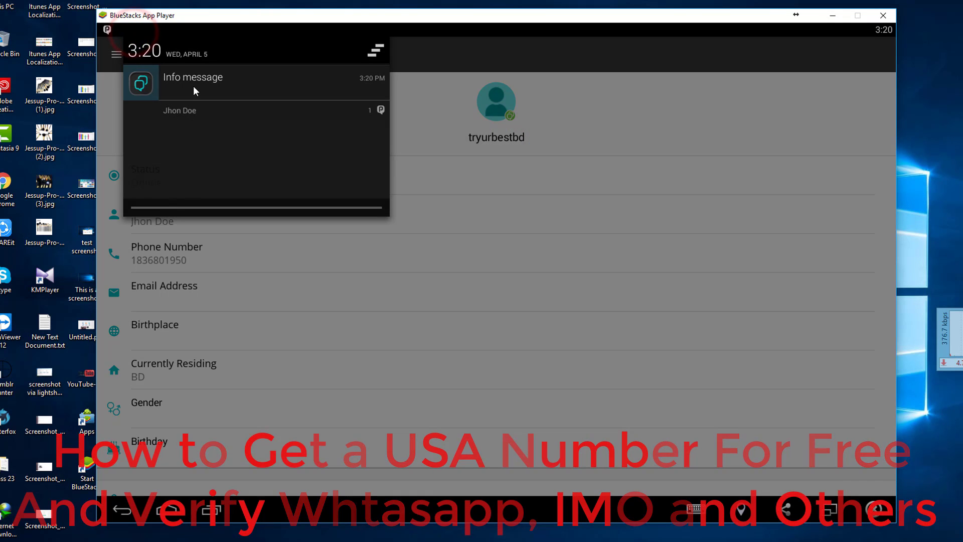
left_click(214, 86)
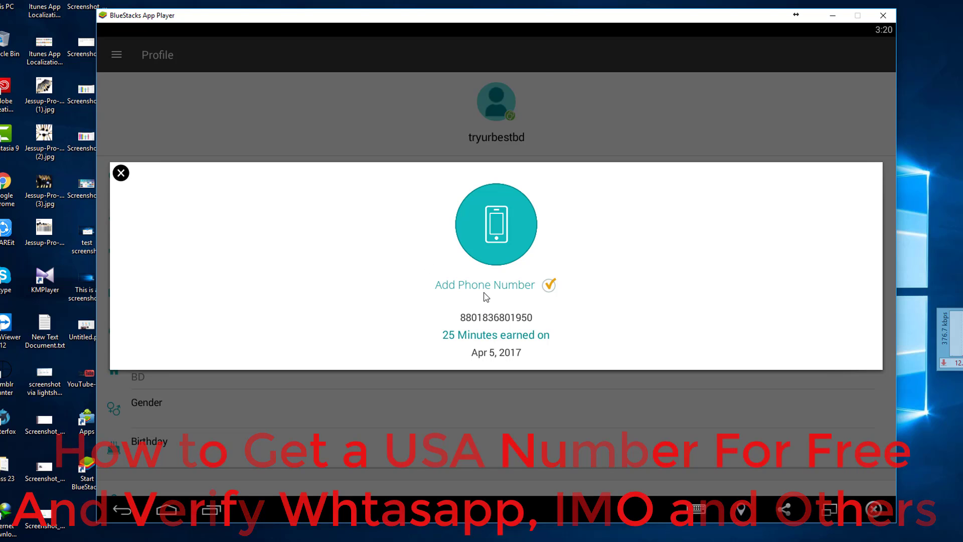
left_click(121, 173)
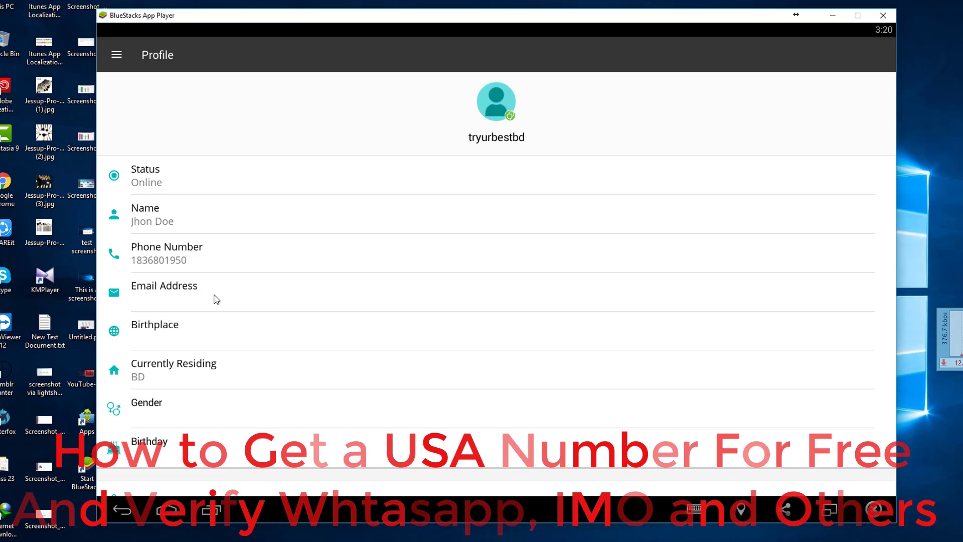
scroll(236, 310, "down", 5)
scroll(236, 310, "down", 8)
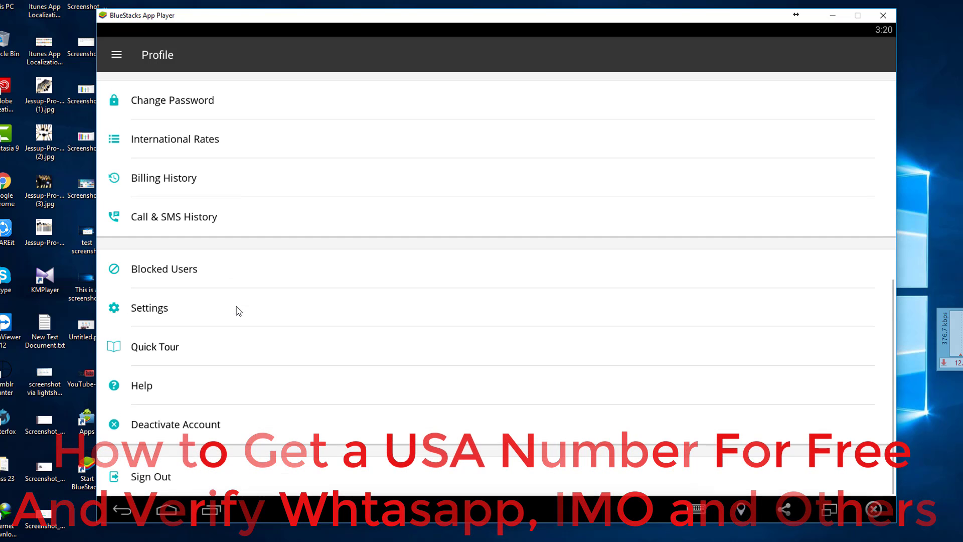
scroll(236, 310, "up", 10)
Step: Try Add Phone Number from Primo's menu, then go to the Android home screen
left_click(117, 55)
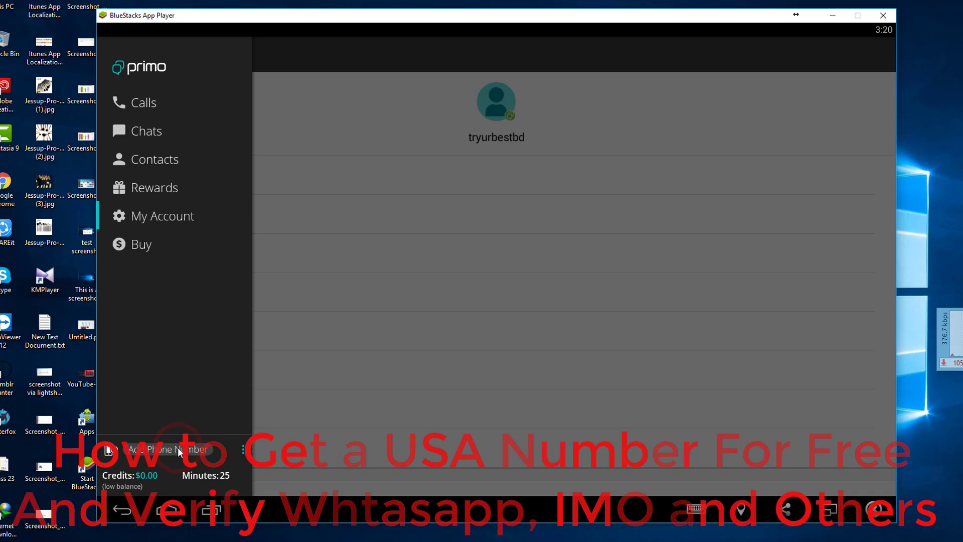
left_click(114, 450)
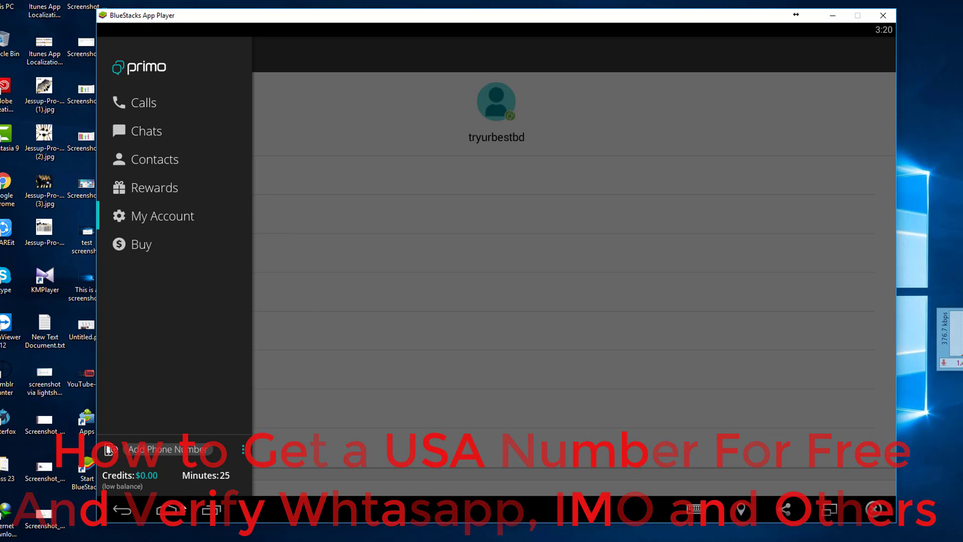
left_click(166, 511)
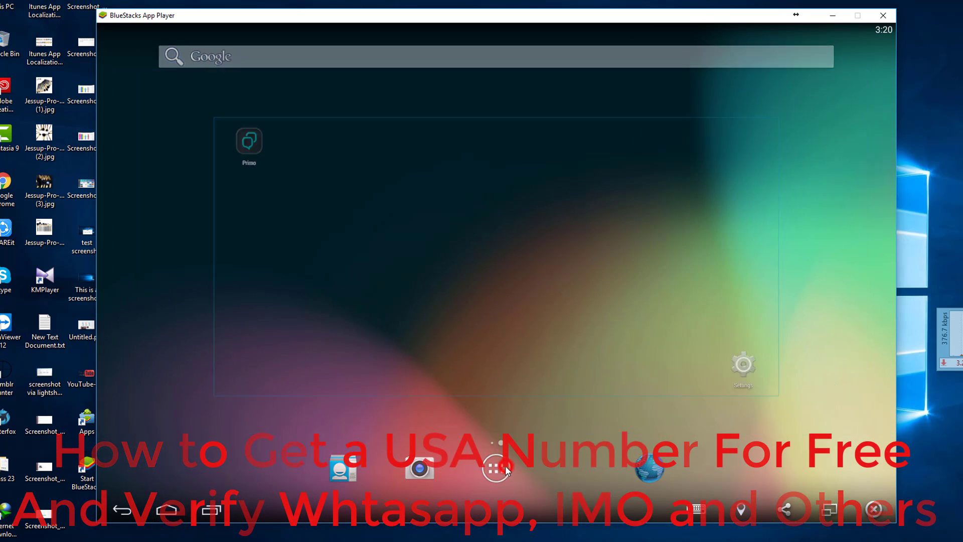
Step: In Windows Mail, open Primo's 'Validate Your Email Address' email and follow its link
left_click(497, 468)
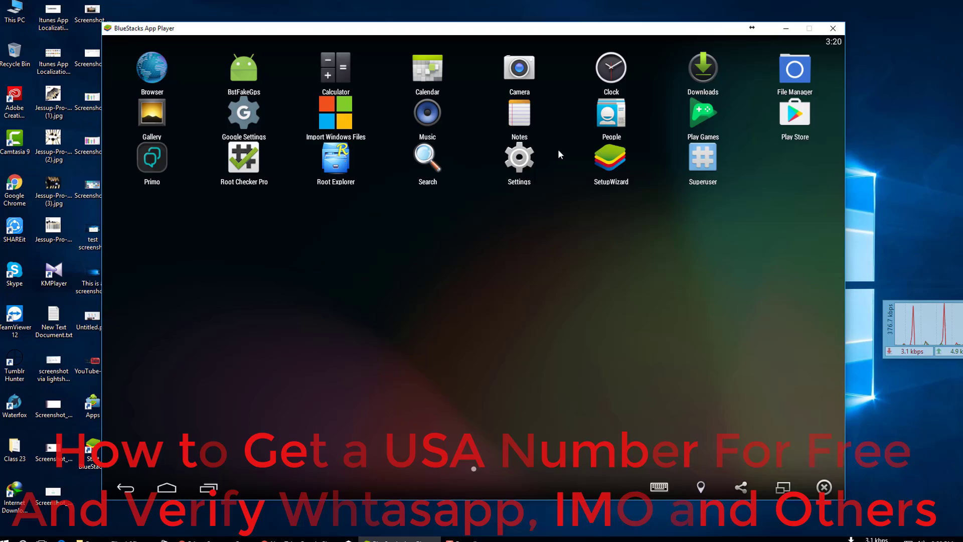
key("super")
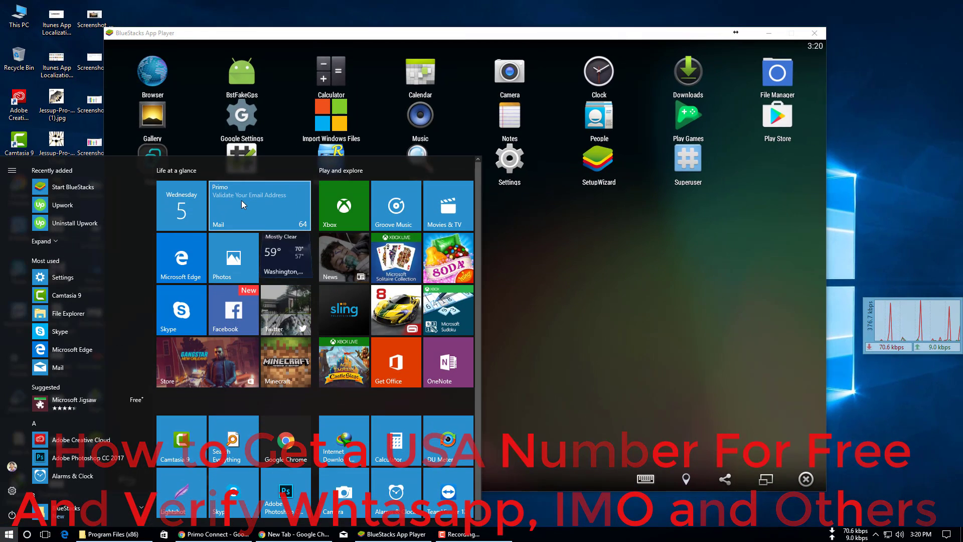
left_click(260, 205)
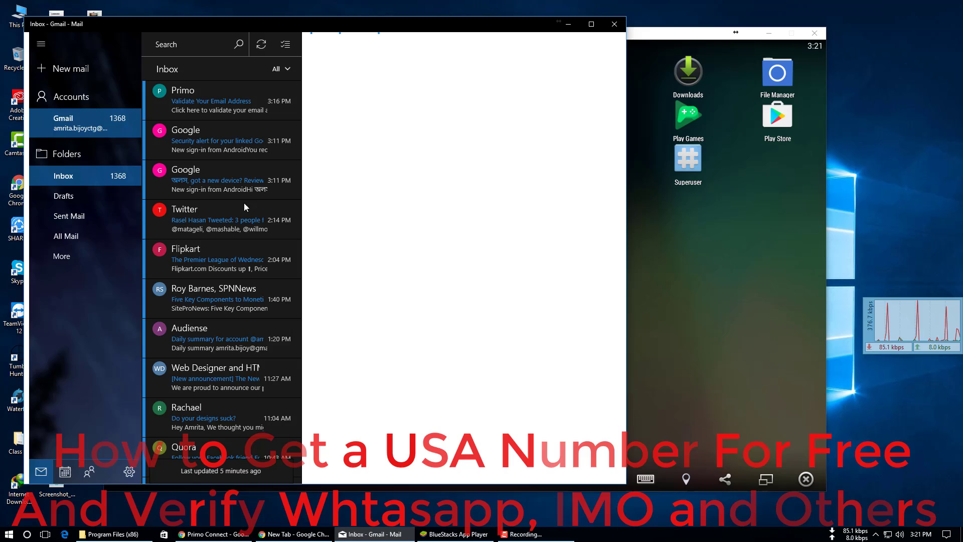
left_click(217, 95)
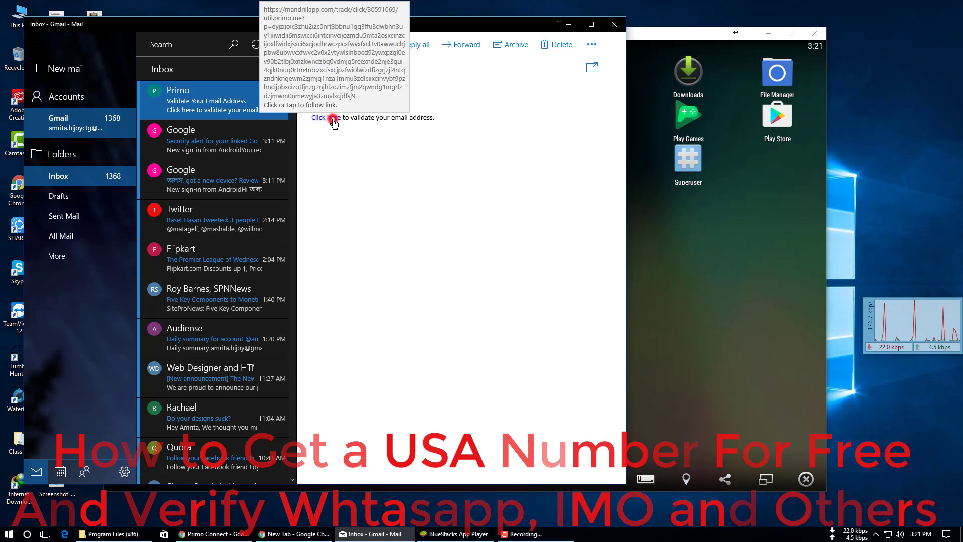
left_click(327, 117)
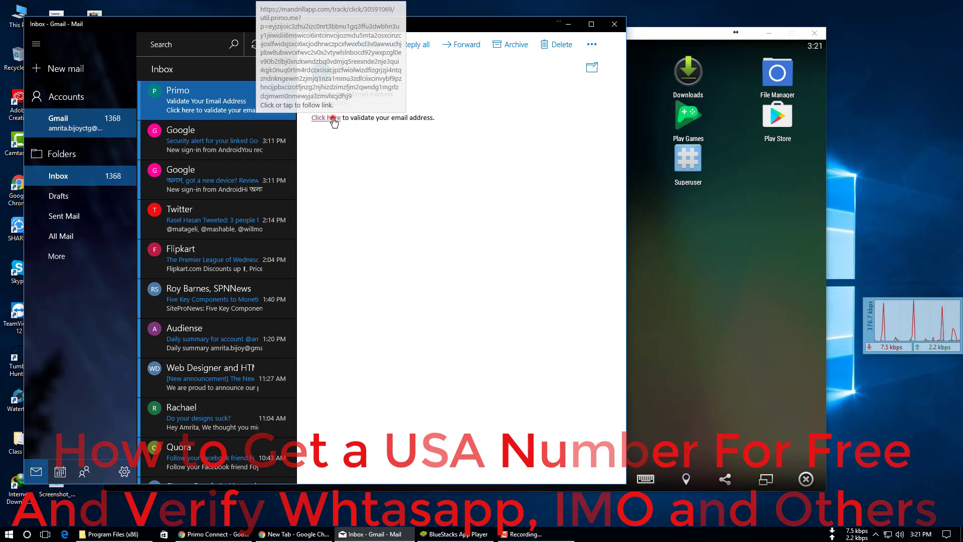
left_click(332, 120)
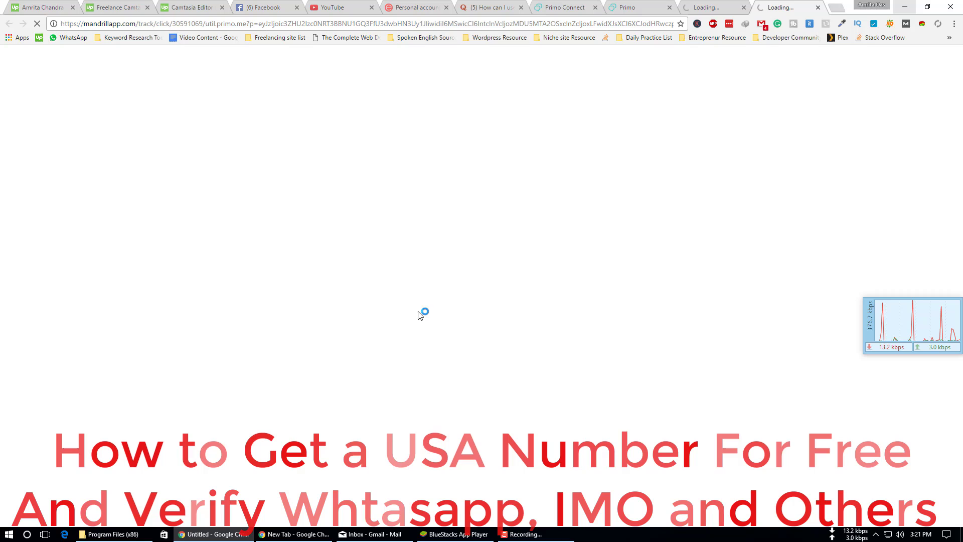
Step: Close the duplicate tab, accept Primo's Terms, and solve the store-front reCAPTCHA challenge
left_click(748, 9)
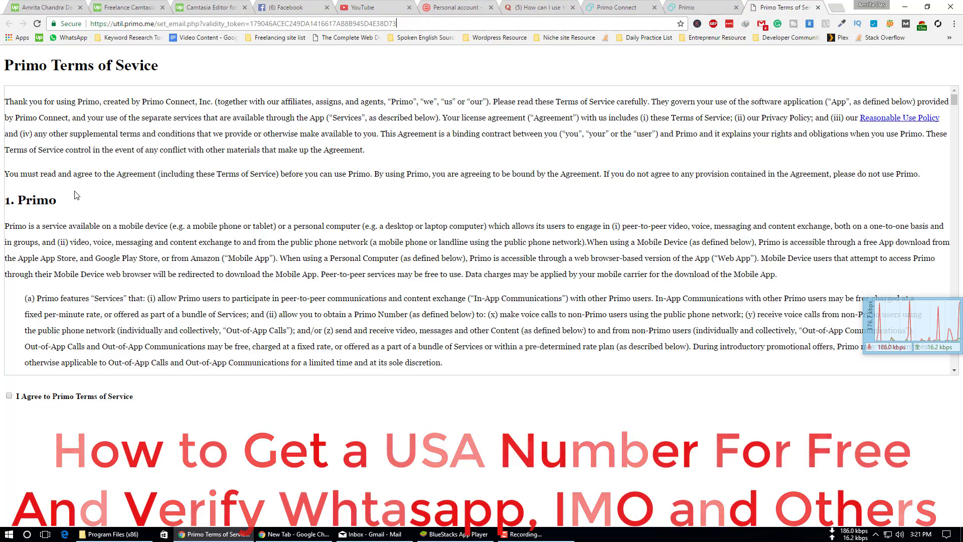
scroll(58, 329, "down", 1)
scroll(58, 329, "down", 5)
scroll(58, 329, "down", 5)
scroll(58, 329, "down", 5)
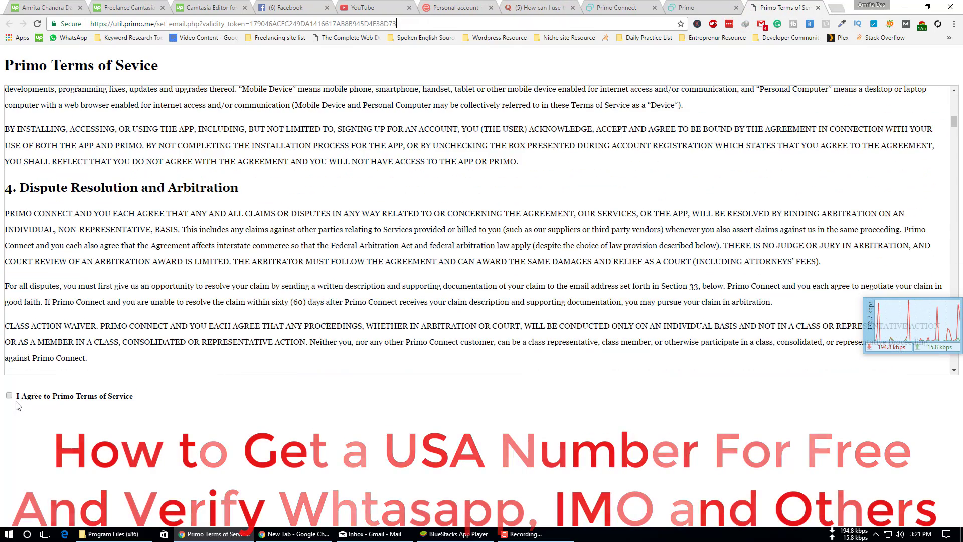
left_click(9, 395)
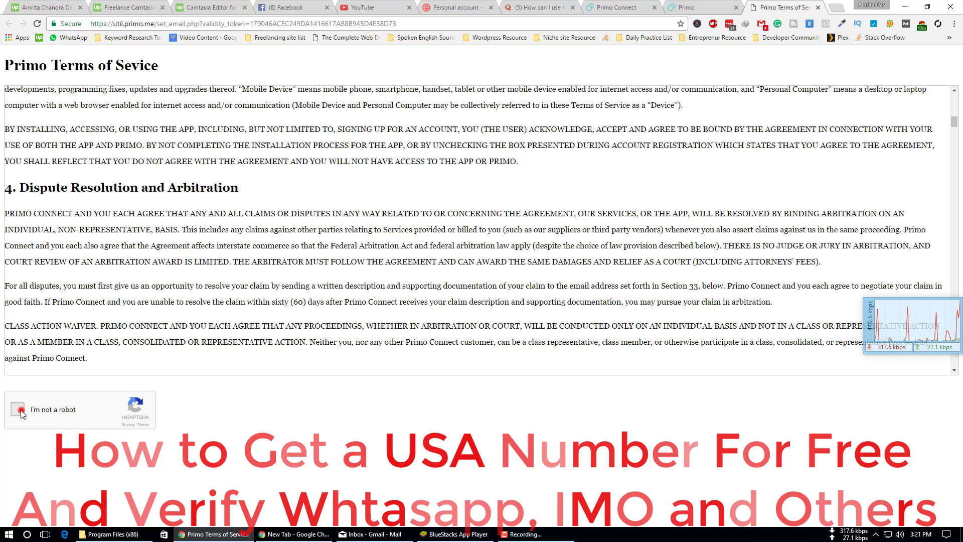
left_click(21, 410)
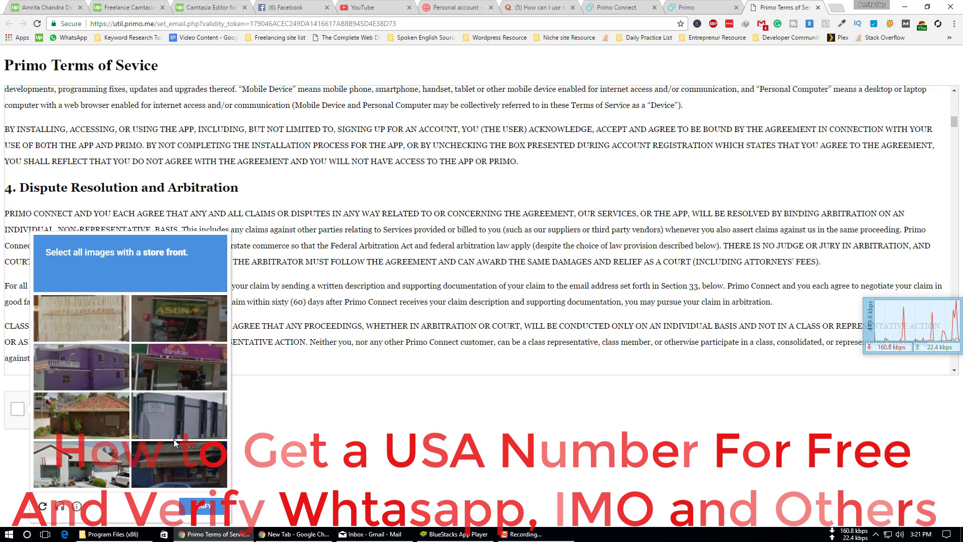
left_click(185, 418)
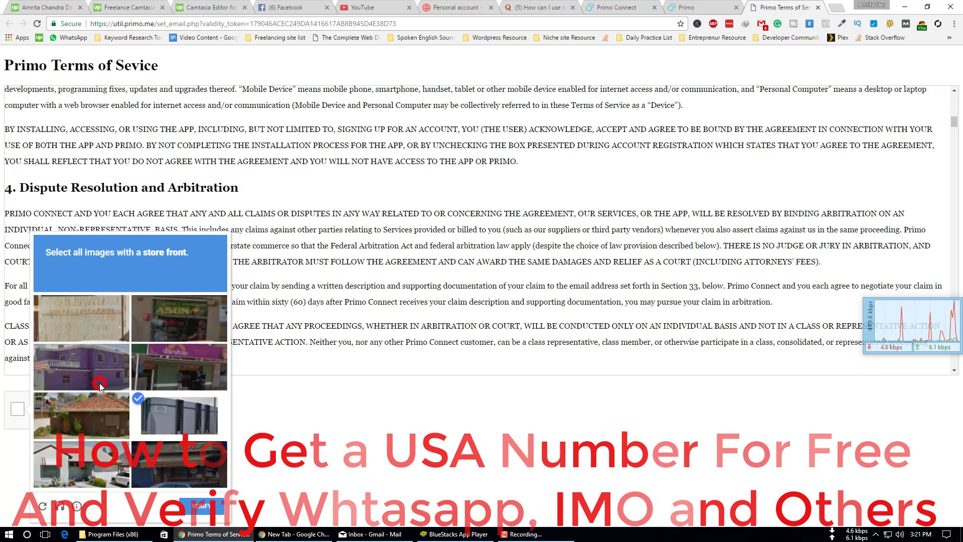
left_click(82, 414)
left_click(112, 472)
left_click(179, 464)
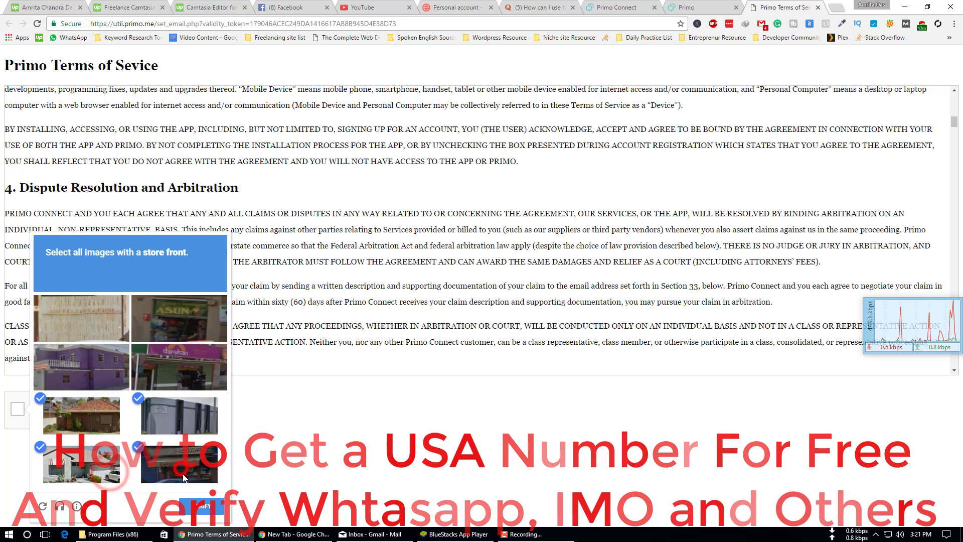
left_click(202, 506)
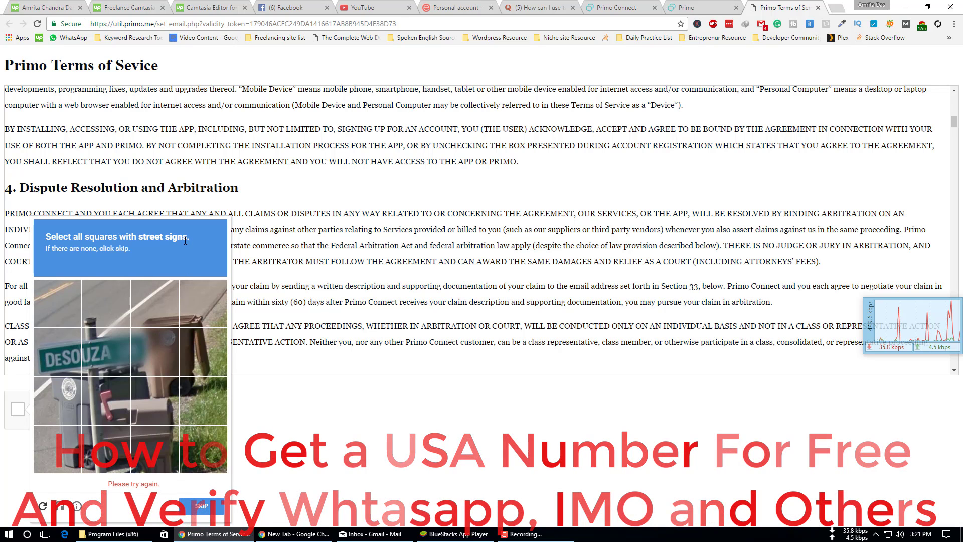
Step: Solve the street-sign reCAPTCHA challenges to pass the robot check
left_click(105, 367)
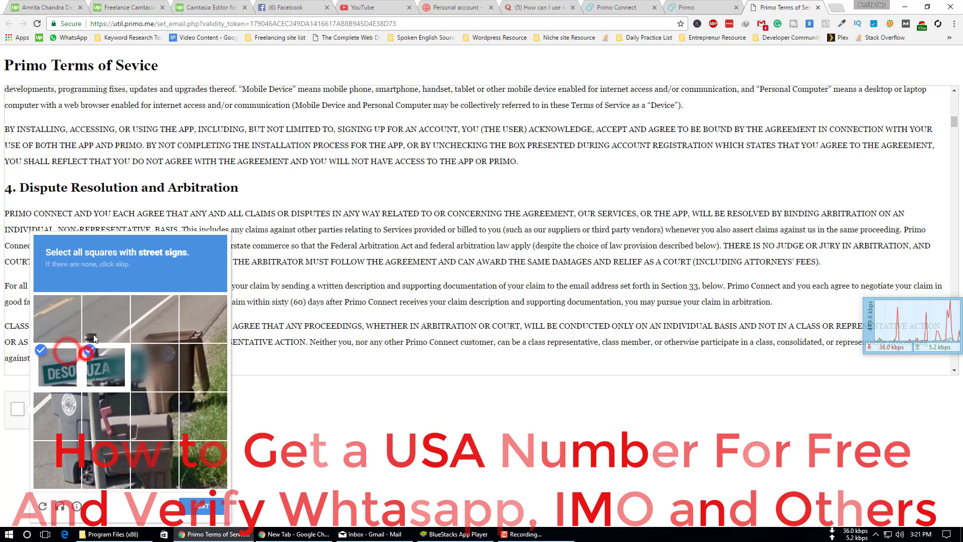
left_click(57, 367)
left_click(105, 319)
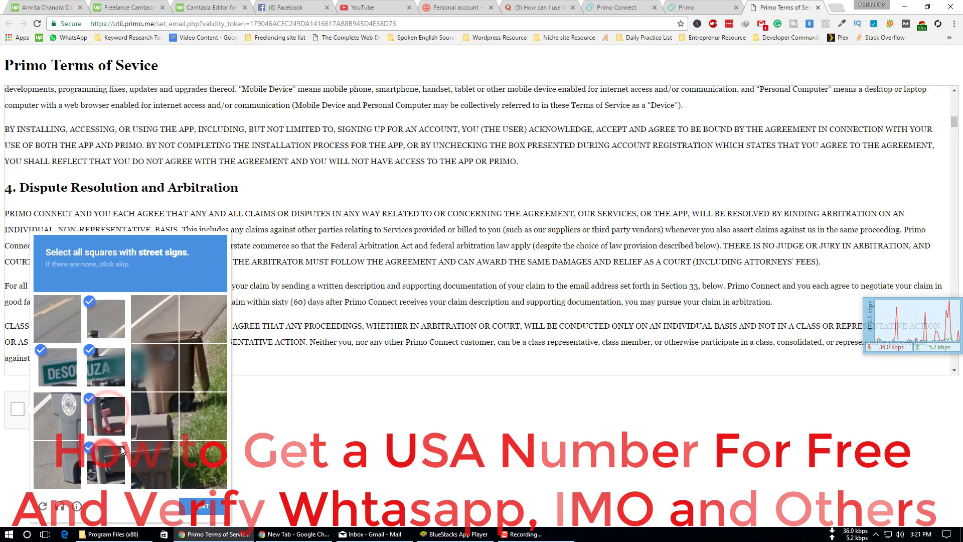
left_click(201, 505)
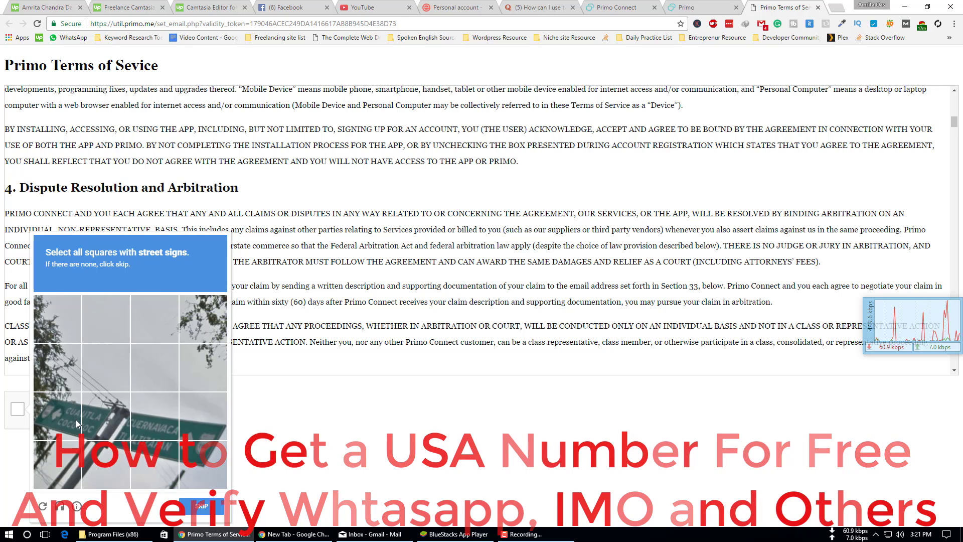
left_click(58, 415)
left_click(106, 415)
left_click(154, 416)
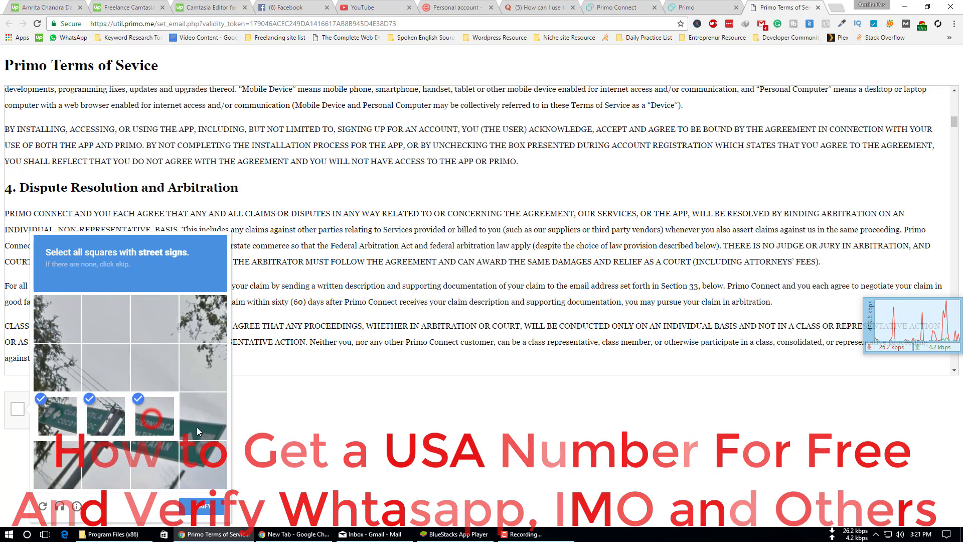
left_click(202, 416)
left_click(202, 460)
left_click(154, 461)
left_click(106, 461)
left_click(57, 461)
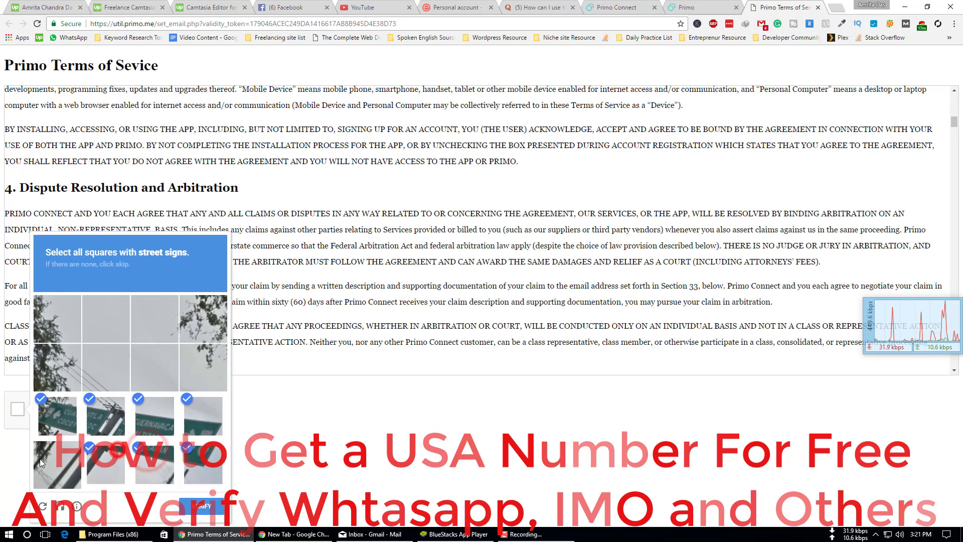
left_click(203, 506)
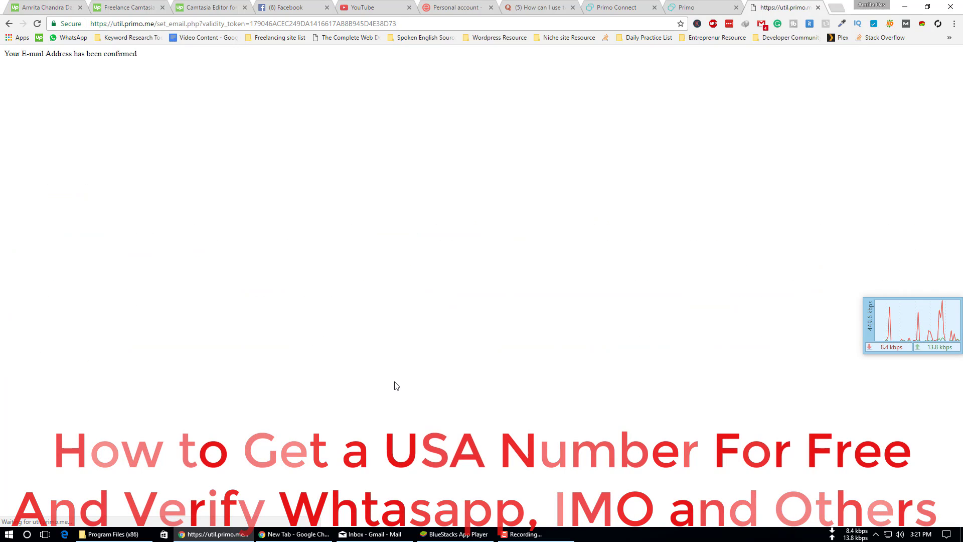
Step: Select the 'Your E-mail Address has been confirmed' message to check it
mouse_move(150, 55)
left_mouse_down()
mouse_move(1, 59)
mouse_move(140, 56)
left_mouse_up()
left_click(6, 58)
left_click(145, 57)
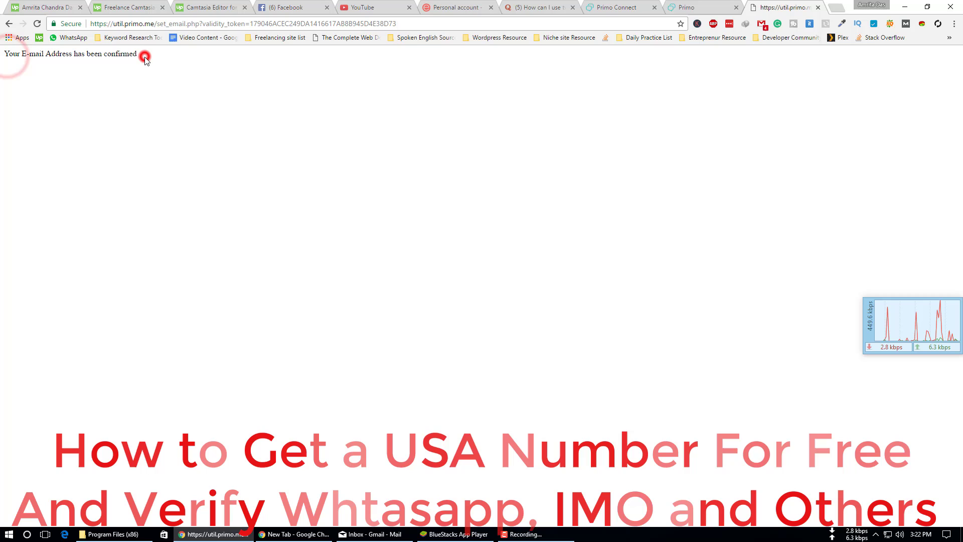
Step: In BlueStacks, reopen Primo and view the notification awarding 25 free minutes for the email
left_click(457, 535)
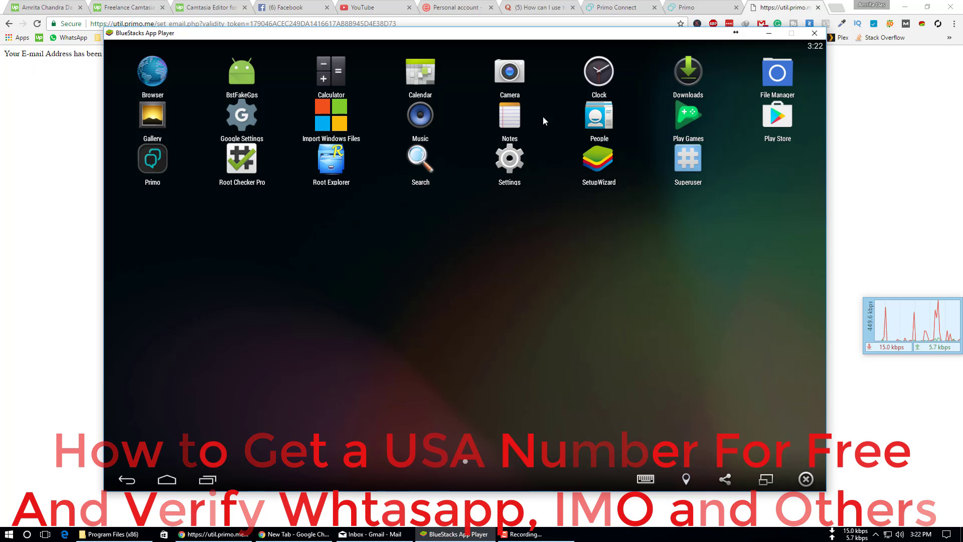
left_click(159, 164)
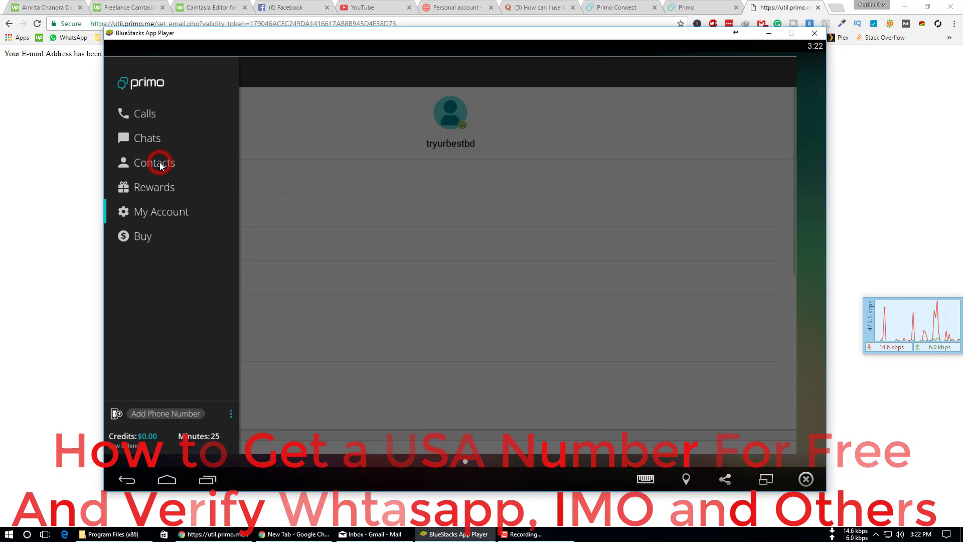
left_click(359, 178)
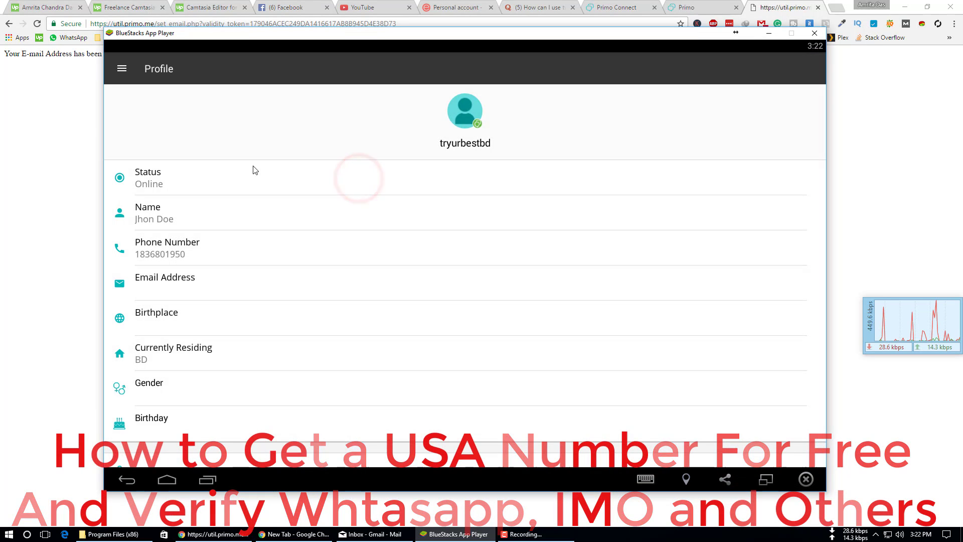
left_click(121, 69)
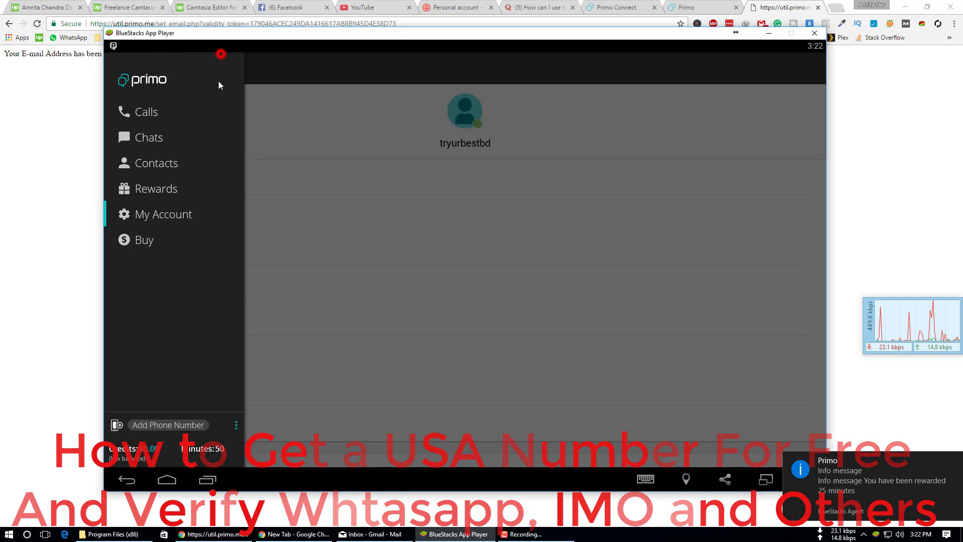
left_click(221, 50)
left_click(211, 104)
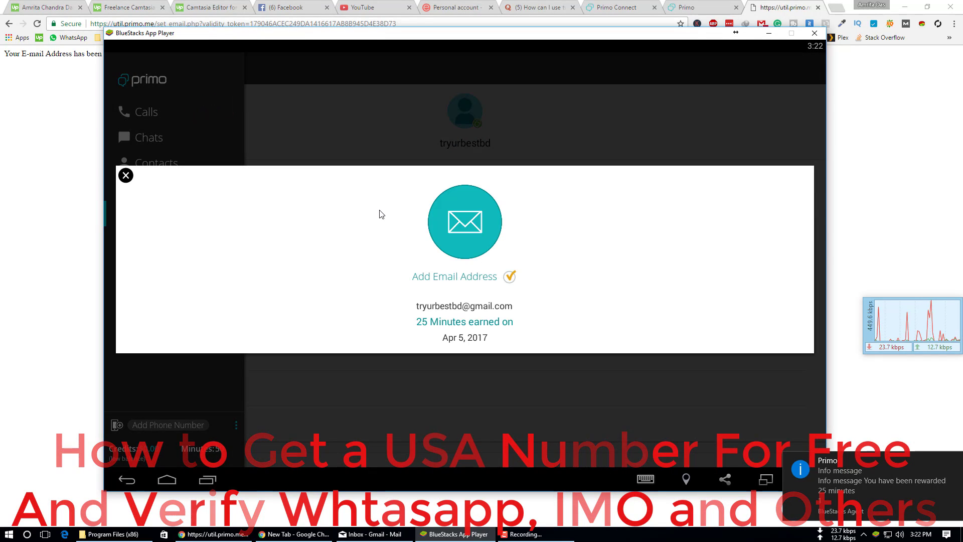
left_click(125, 176)
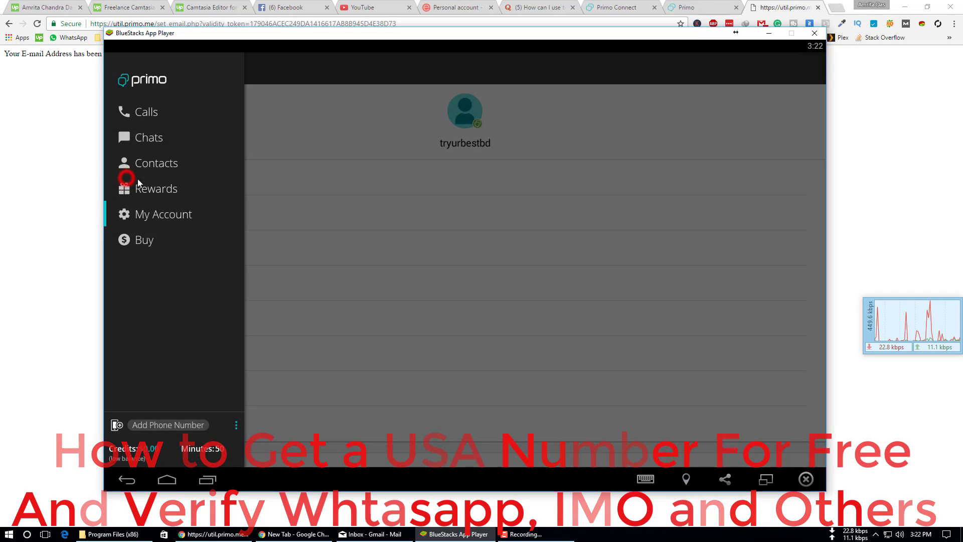
left_click(193, 425)
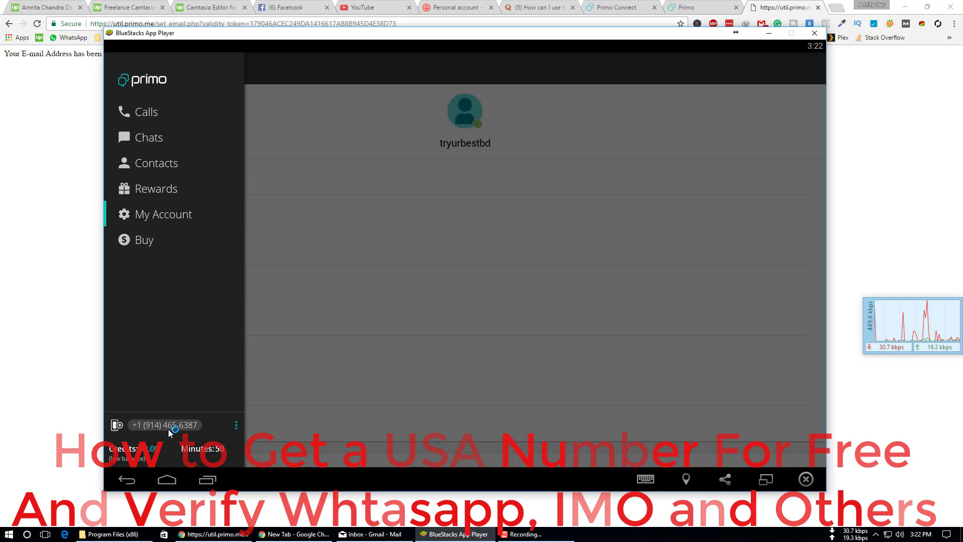
left_click(134, 425)
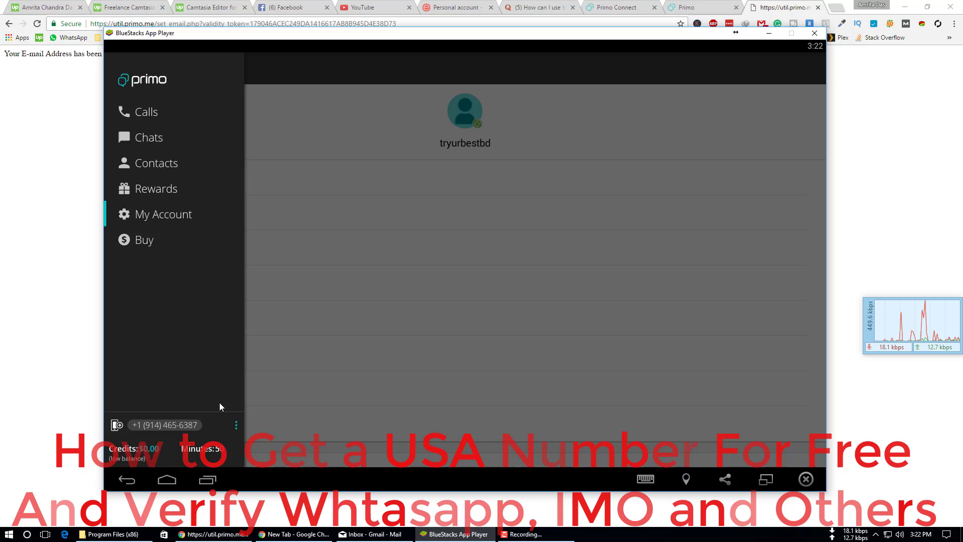
left_click(167, 480)
Step: Search the Play Store for 'whatsapp', install WhatsApp Messenger with its permissions, and launch it
left_click(757, 452)
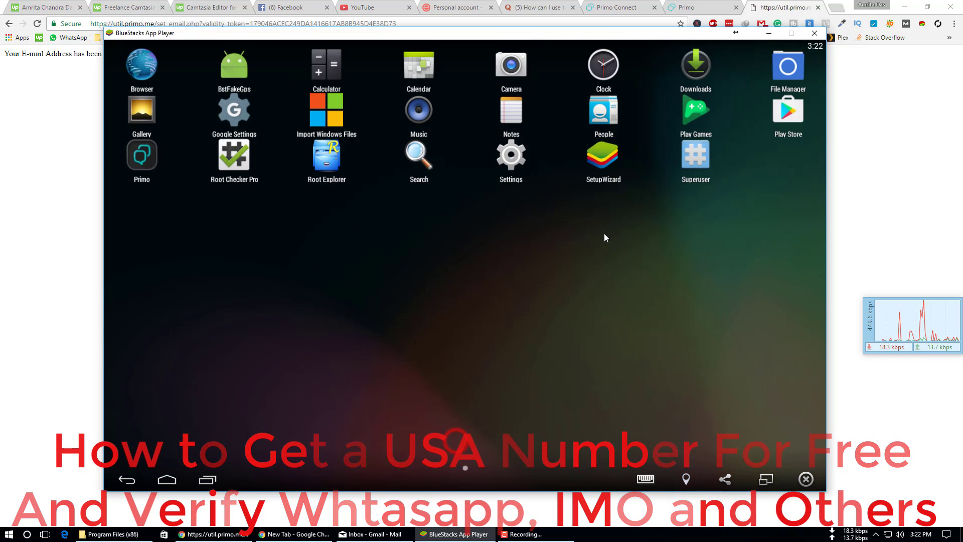
left_click(777, 121)
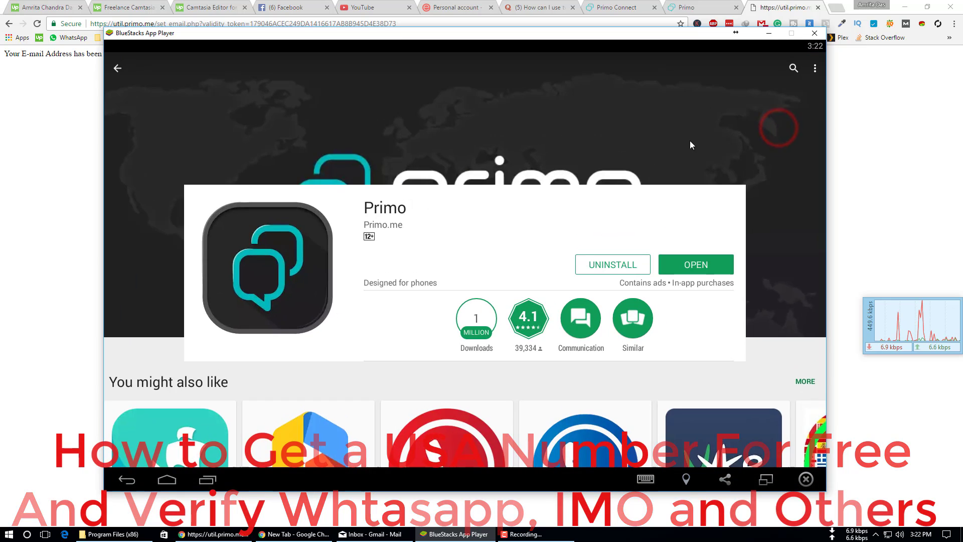
left_click(789, 71)
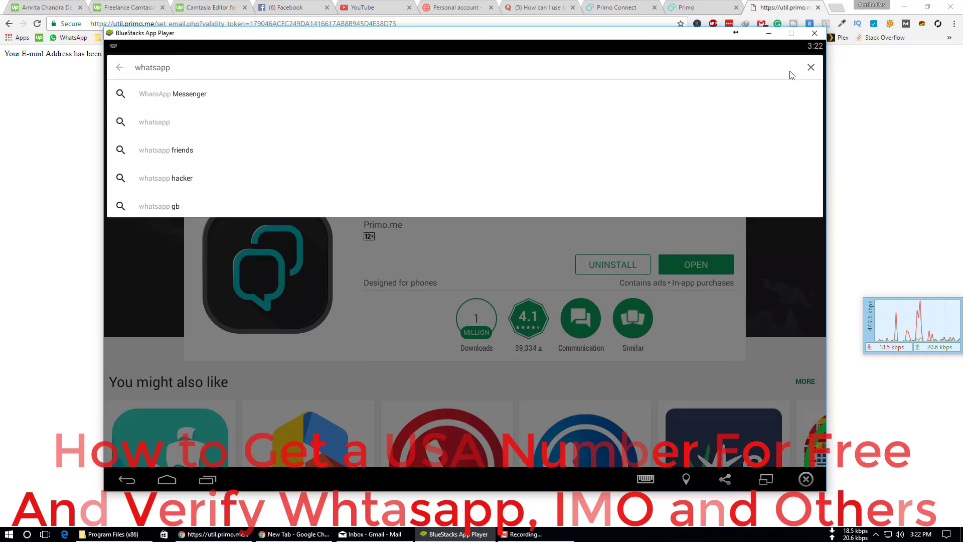
key("Return")
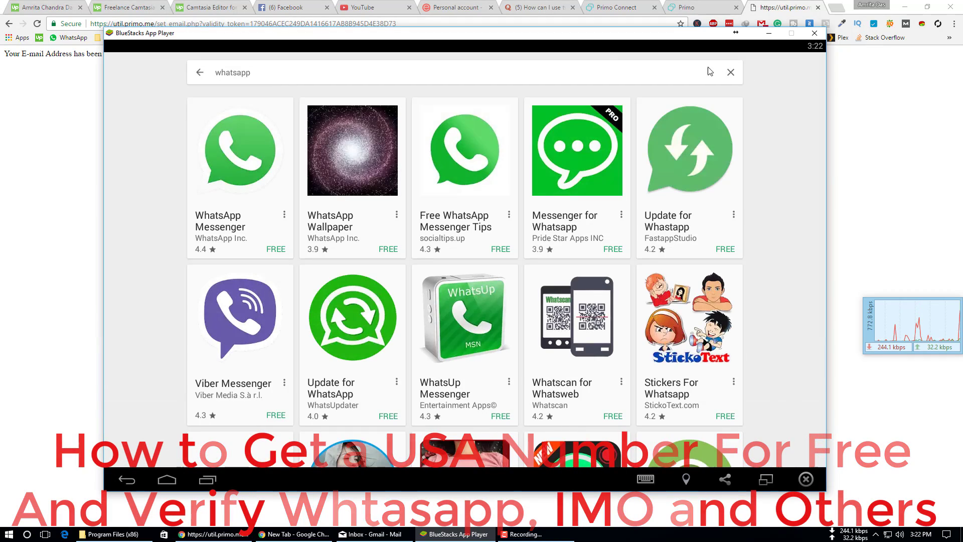
left_click(241, 151)
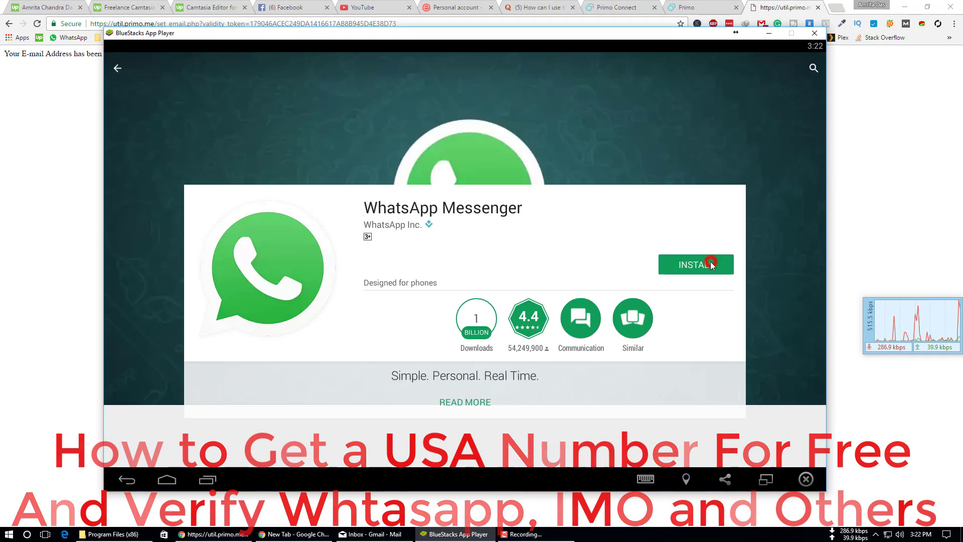
left_click(711, 264)
left_click(527, 400)
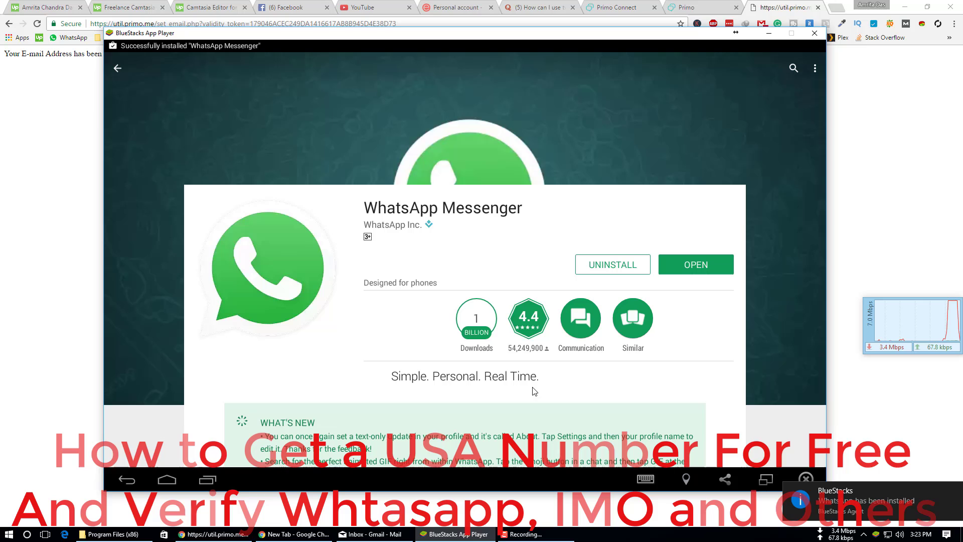
left_click(696, 264)
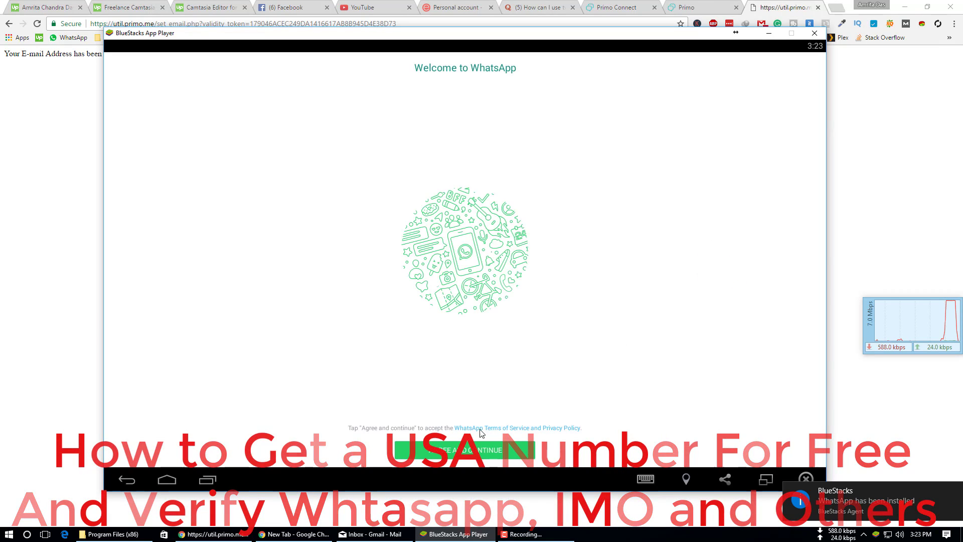
Step: Agree to WhatsApp's terms, change the country code from 81 to 1, then go home
left_click(469, 449)
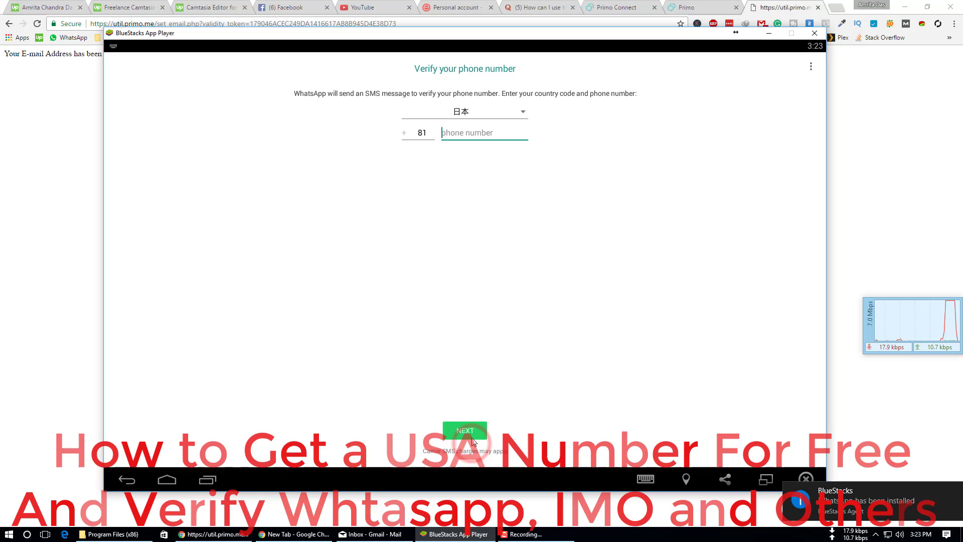
left_click(426, 134)
type("1")
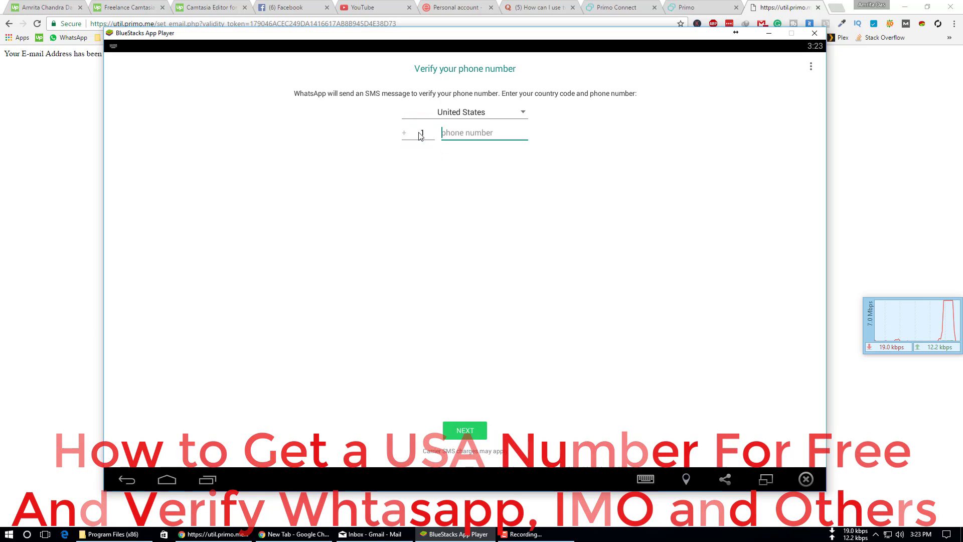
left_click(487, 133)
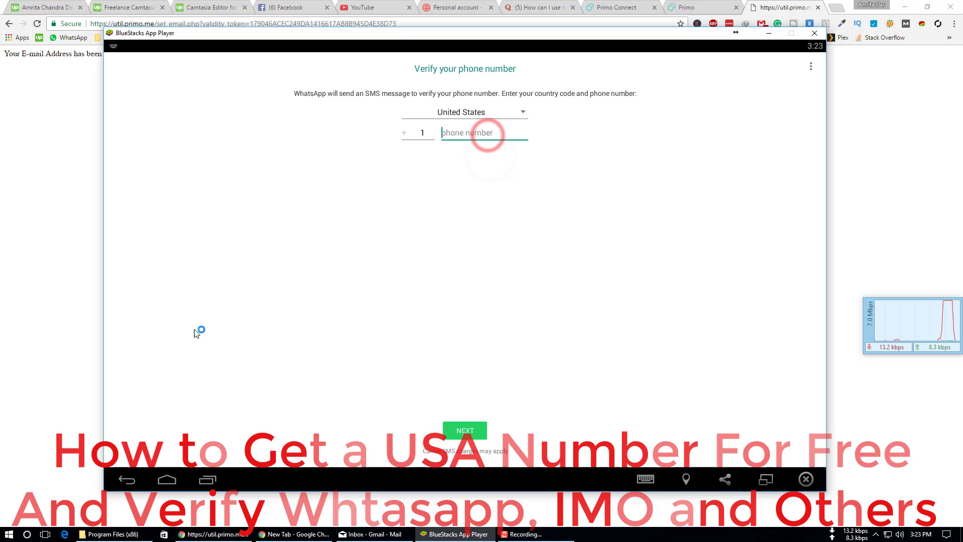
left_click(167, 480)
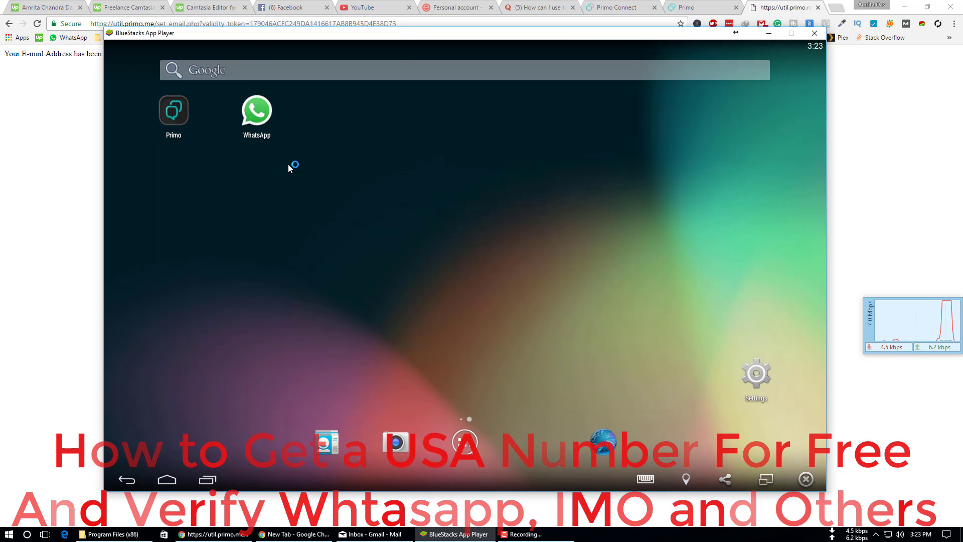
left_click(173, 112)
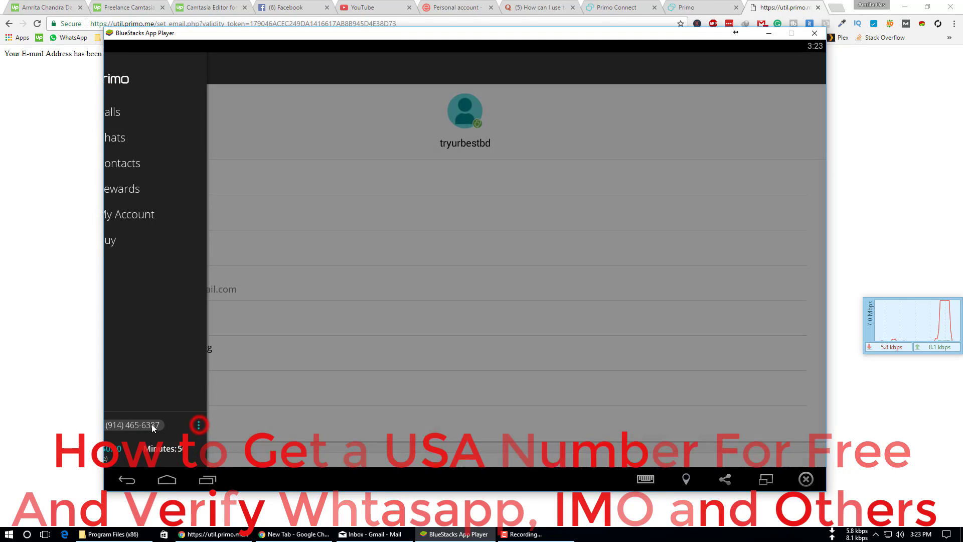
left_click(200, 423)
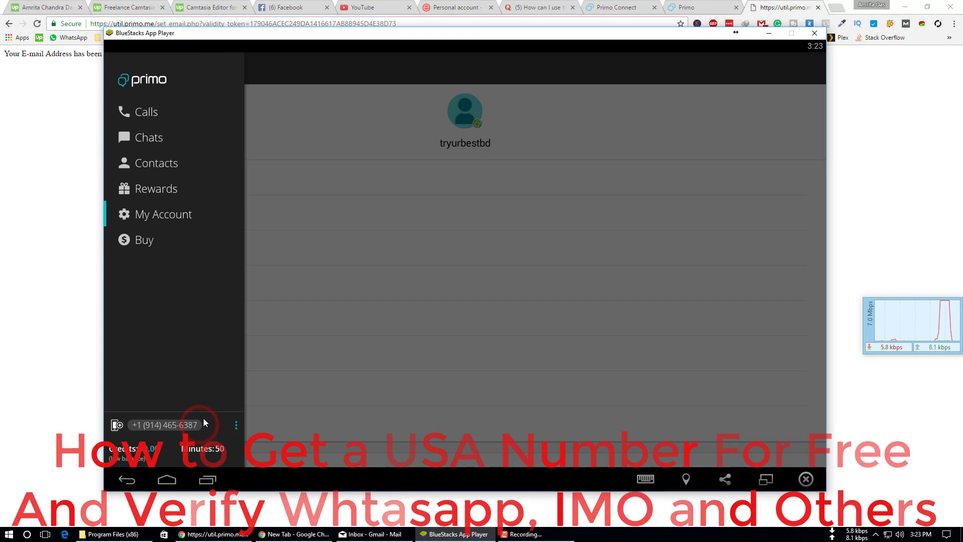
left_click(236, 423)
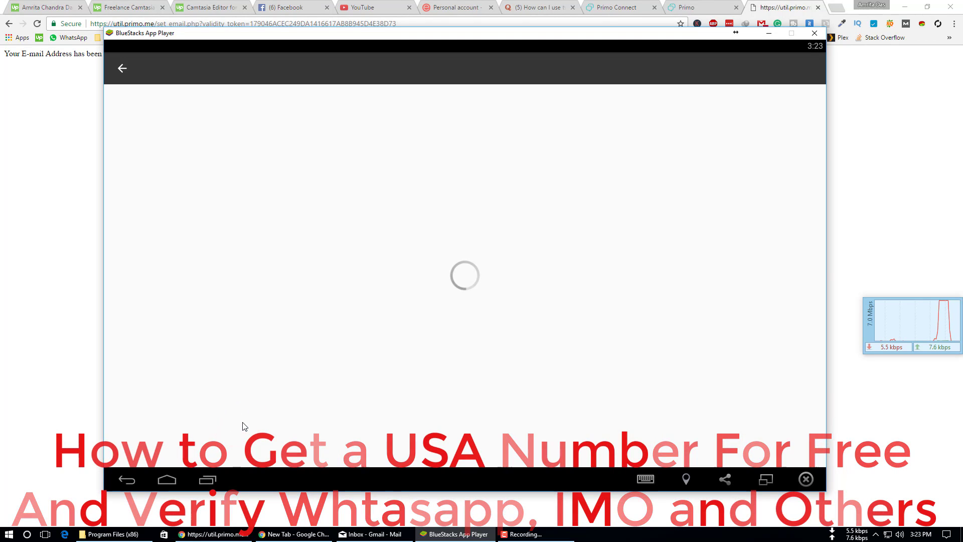
left_click(123, 68)
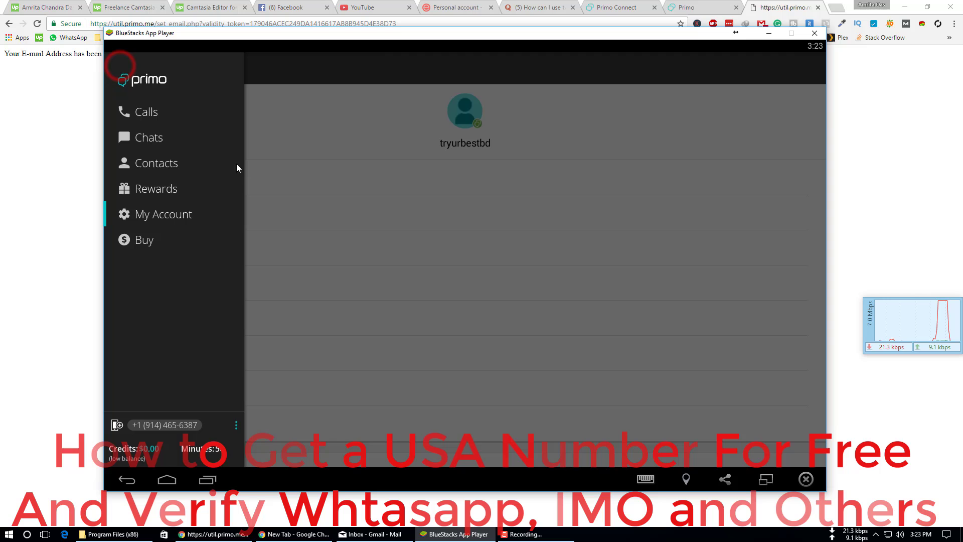
Step: Snap Chrome to the left half of the screen and BlueStacks to the right half
mouse_move(390, 35)
left_mouse_down()
mouse_move(662, 49)
mouse_move(956, 157)
left_mouse_up()
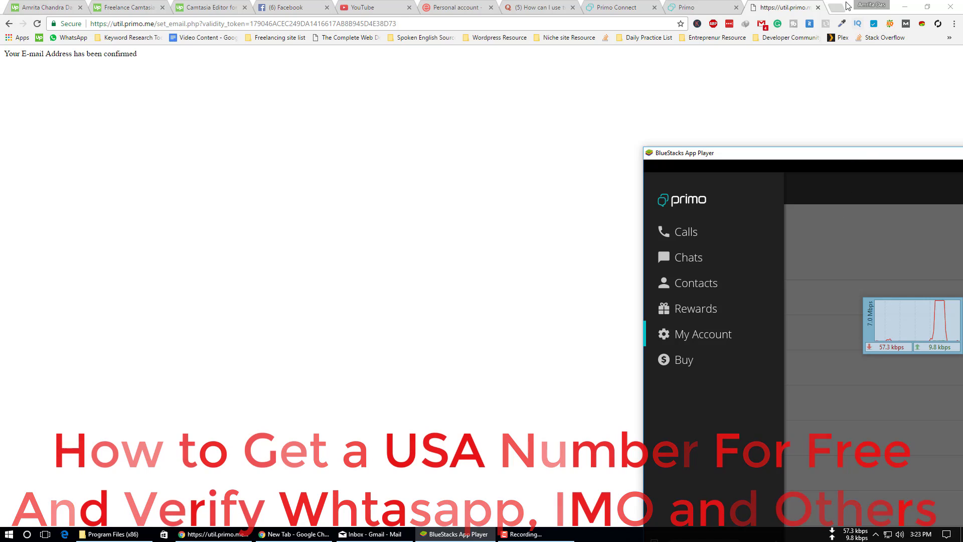
left_click_drag(843, 6, 4, 226)
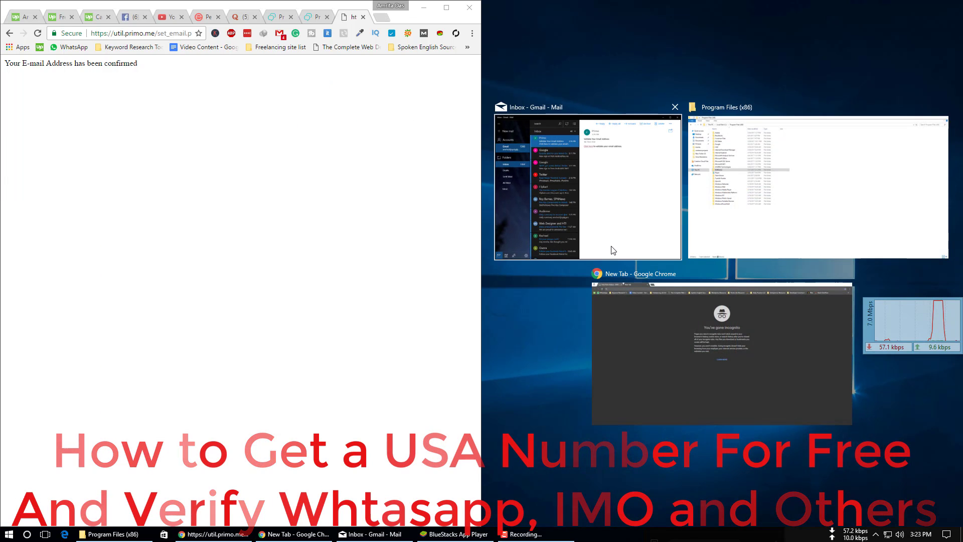
mouse_move(817, 187)
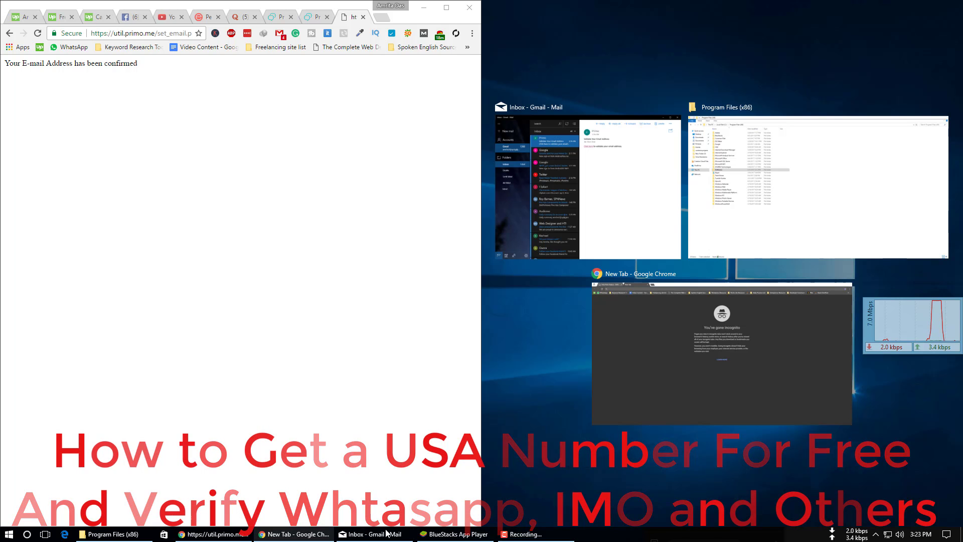
left_click(457, 534)
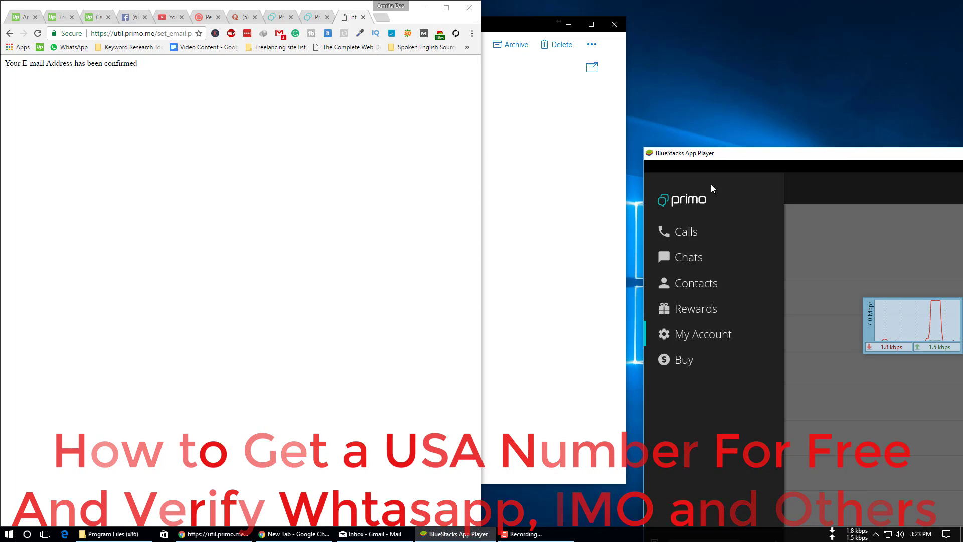
left_click_drag(709, 149, 733, 72)
left_click(562, 43)
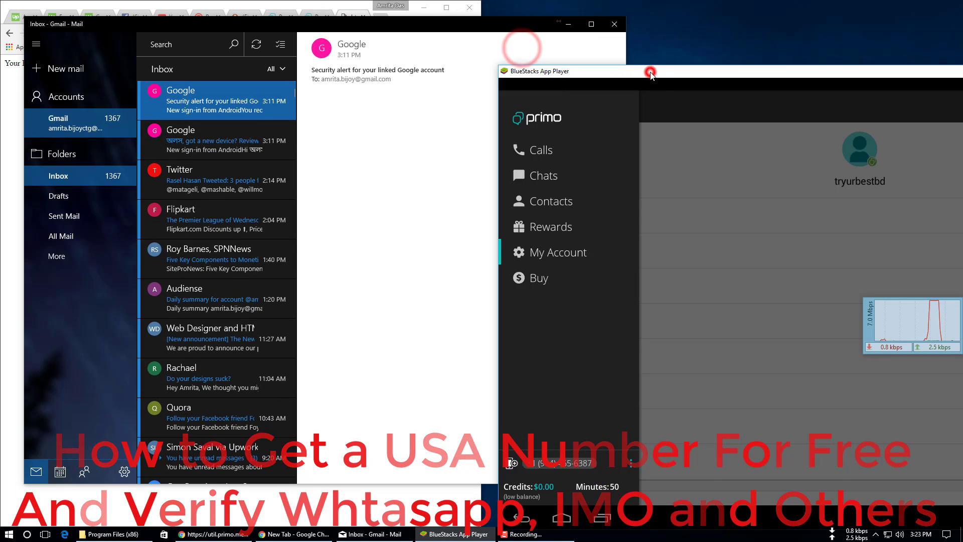
mouse_move(646, 75)
left_mouse_down()
mouse_move(657, 62)
mouse_move(621, 18)
left_mouse_up()
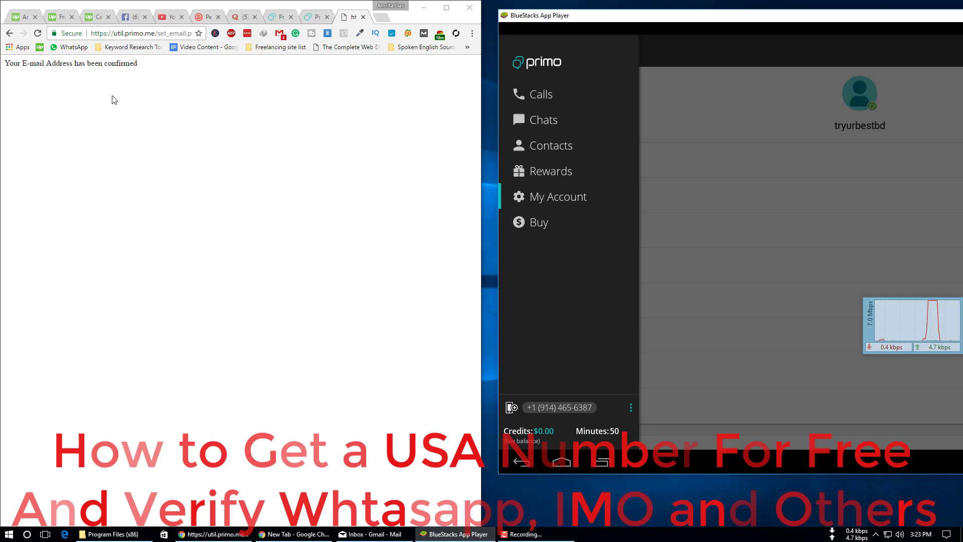
left_click(136, 33)
key("ctrl+v")
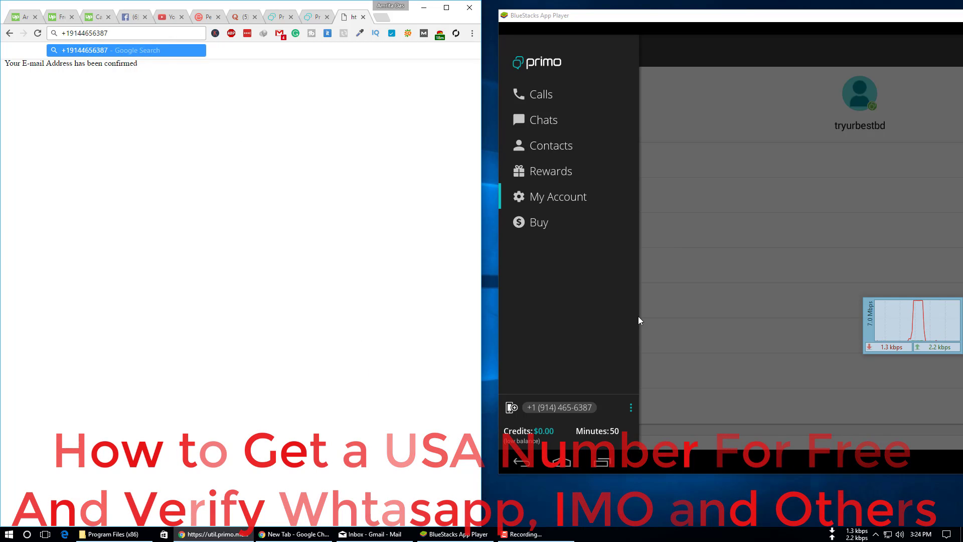
left_click(562, 461)
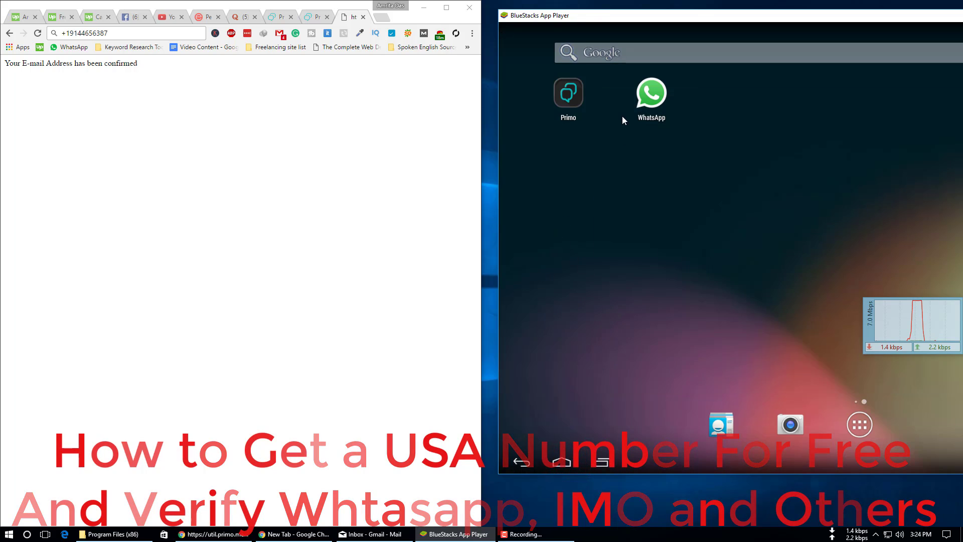
left_click(652, 99)
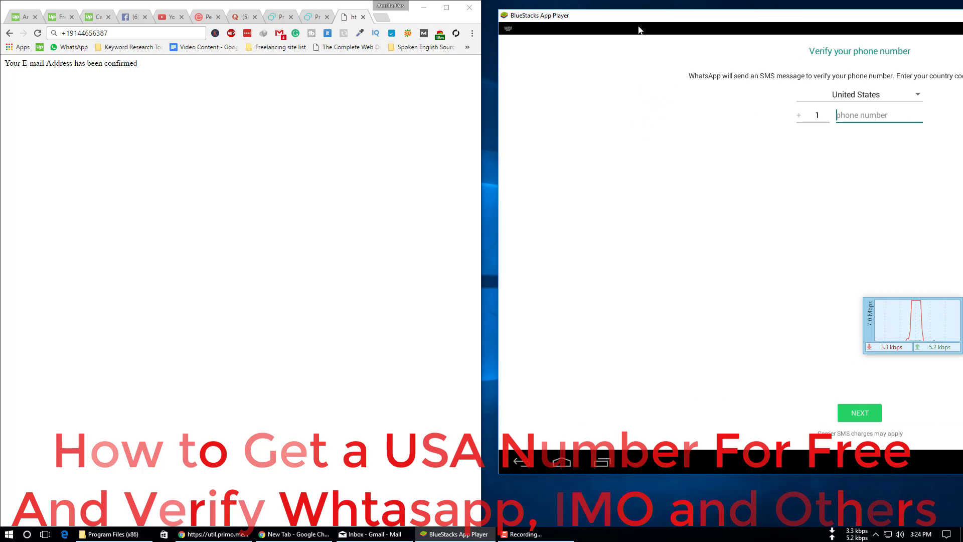
mouse_move(674, 17)
left_mouse_down()
mouse_move(64, 76)
mouse_move(167, 87)
left_mouse_up()
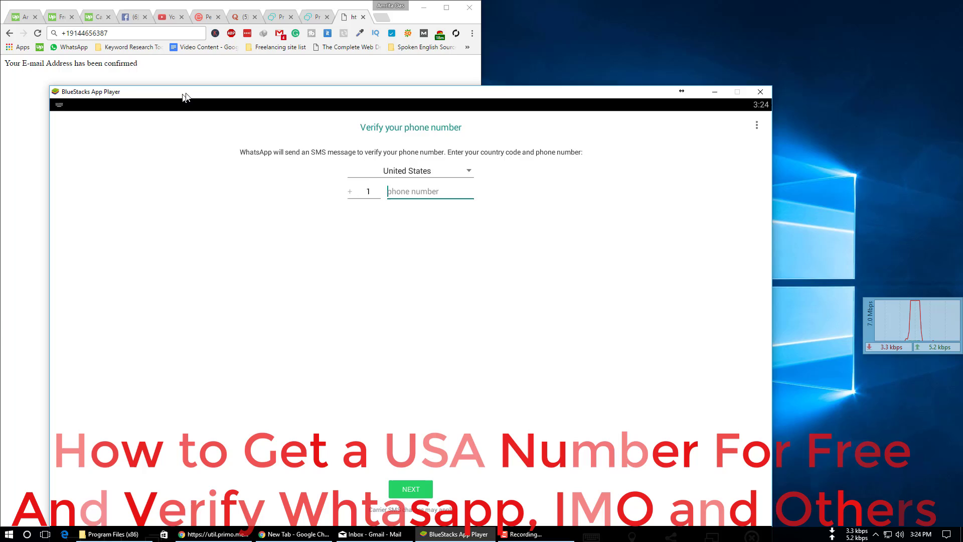
left_click(390, 180)
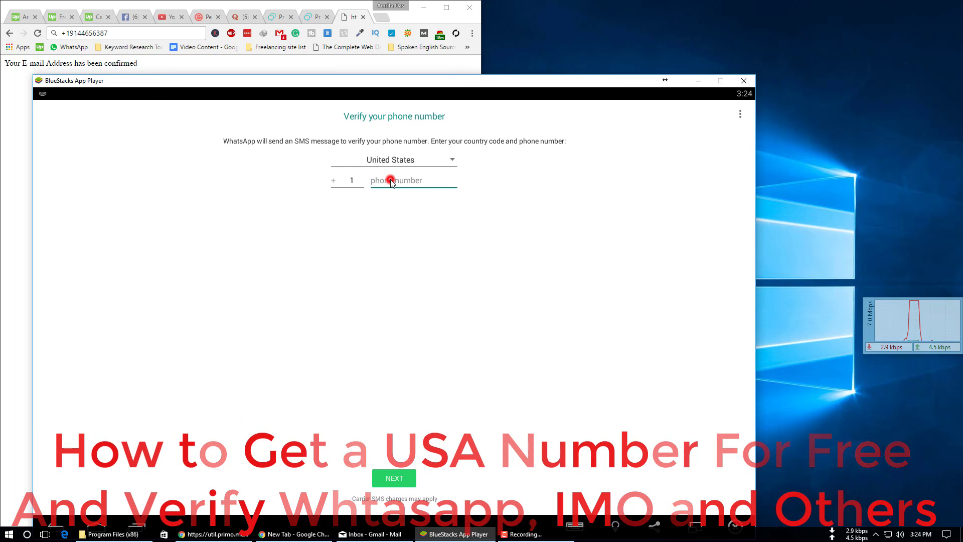
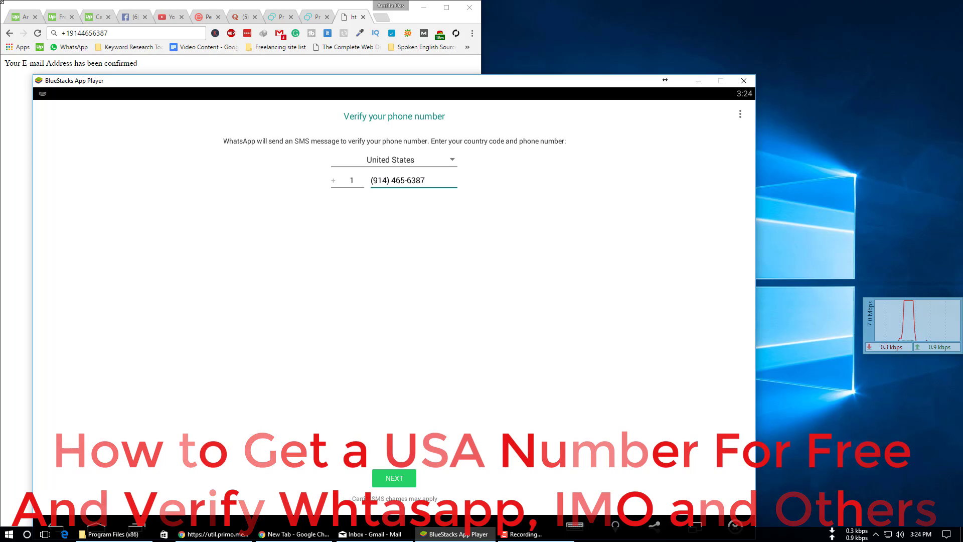
left_click(396, 480)
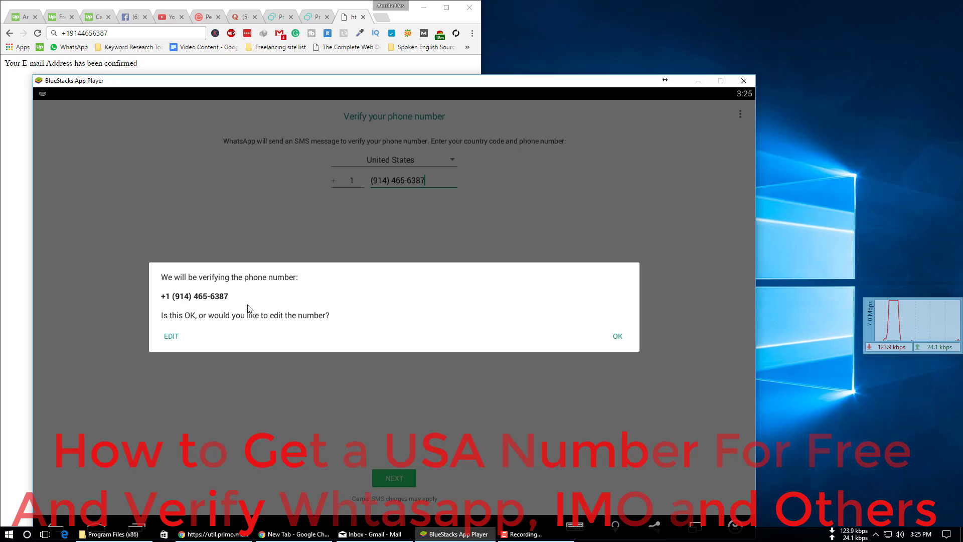
left_click(620, 336)
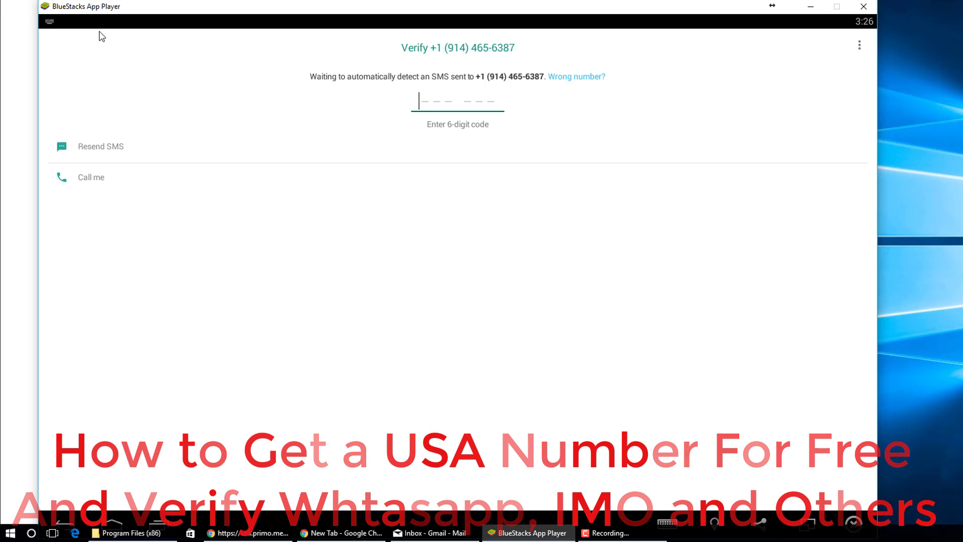
left_click(96, 183)
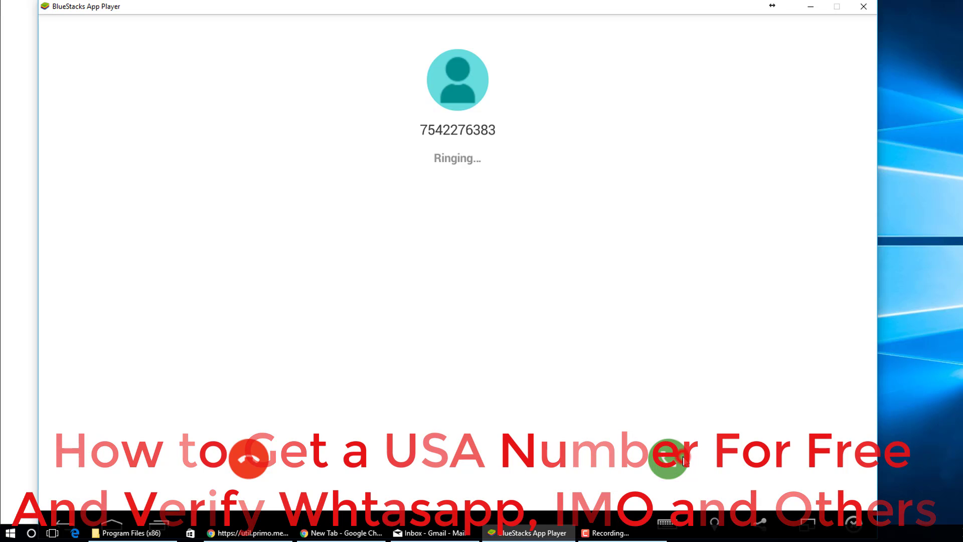
left_click(680, 456)
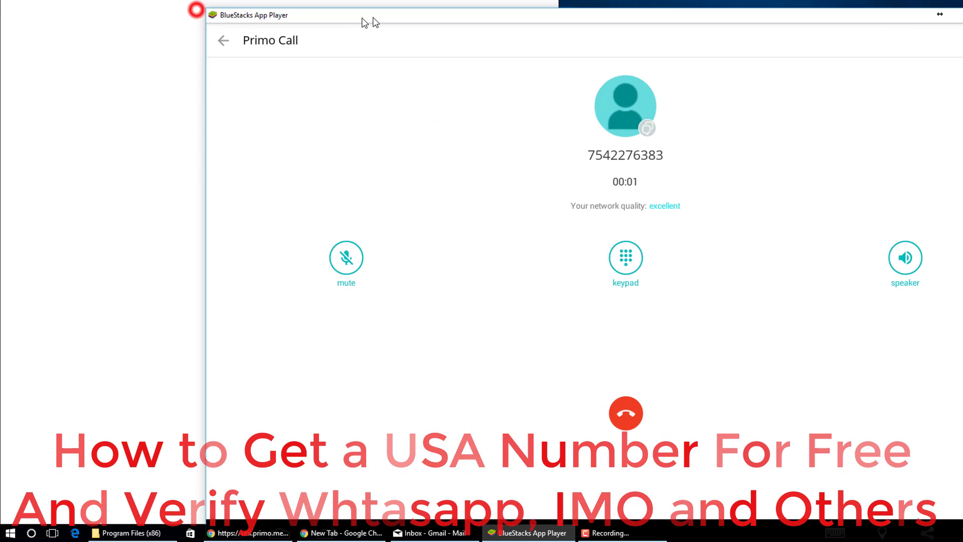
left_click_drag(194, 13, 344, 81)
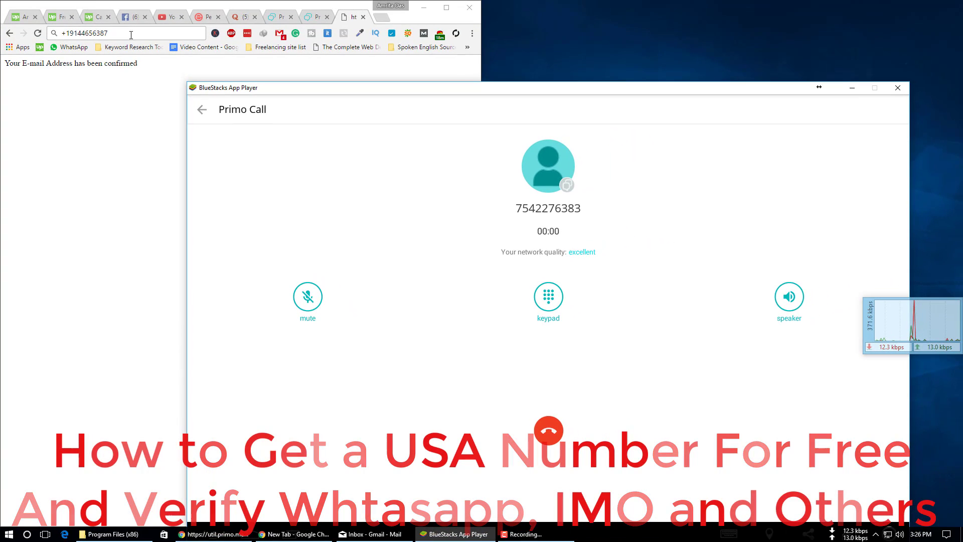
left_click(134, 19)
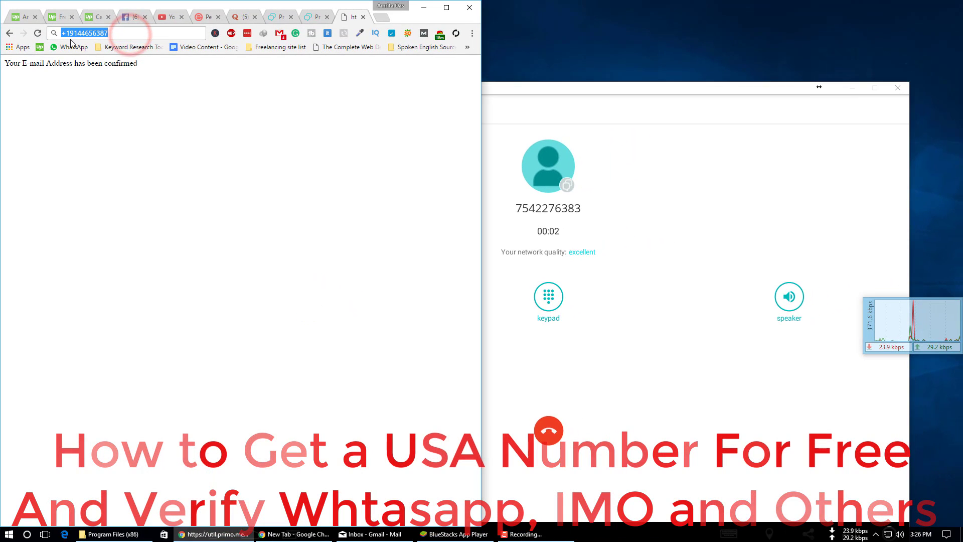
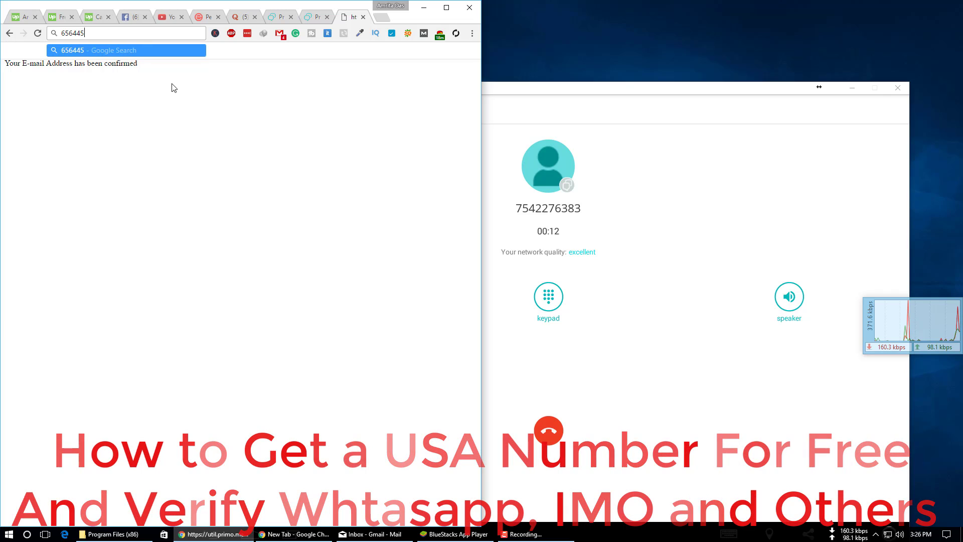
left_click(548, 430)
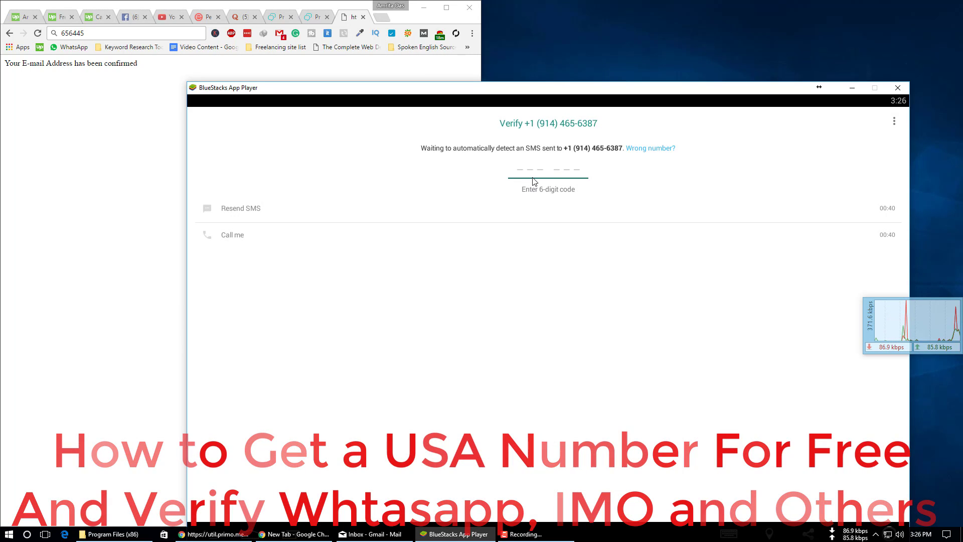
left_click(530, 172)
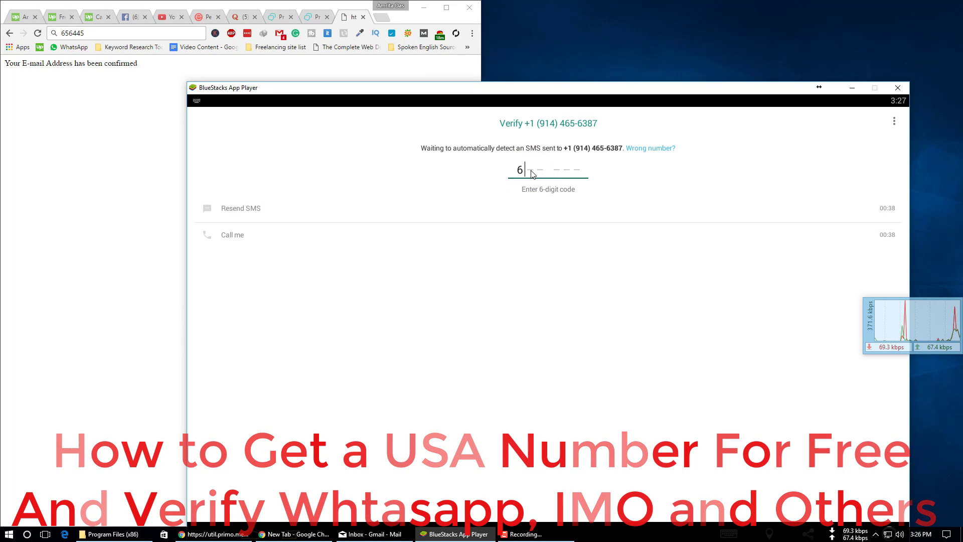
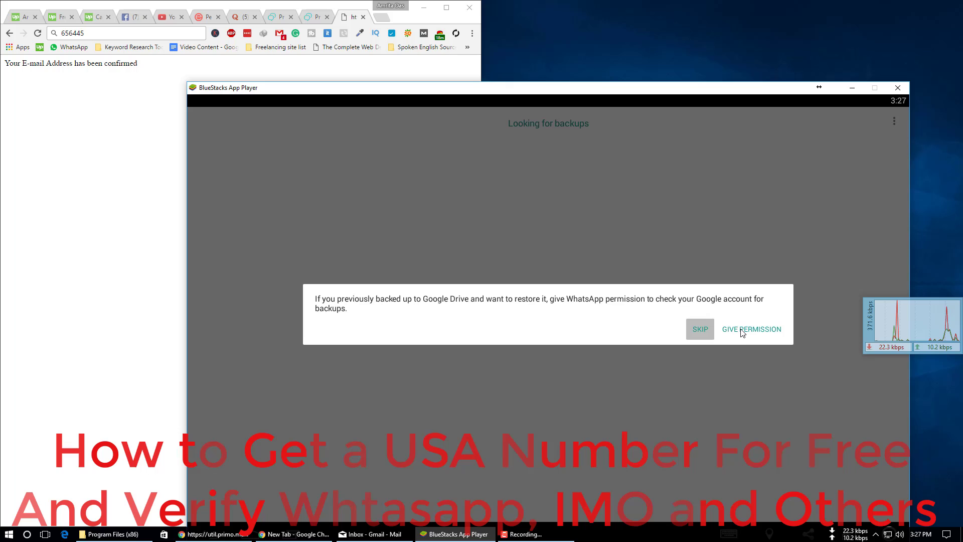
Step: Skip the Google Drive backup restore and name the WhatsApp profile Jhon Doe
left_click(700, 329)
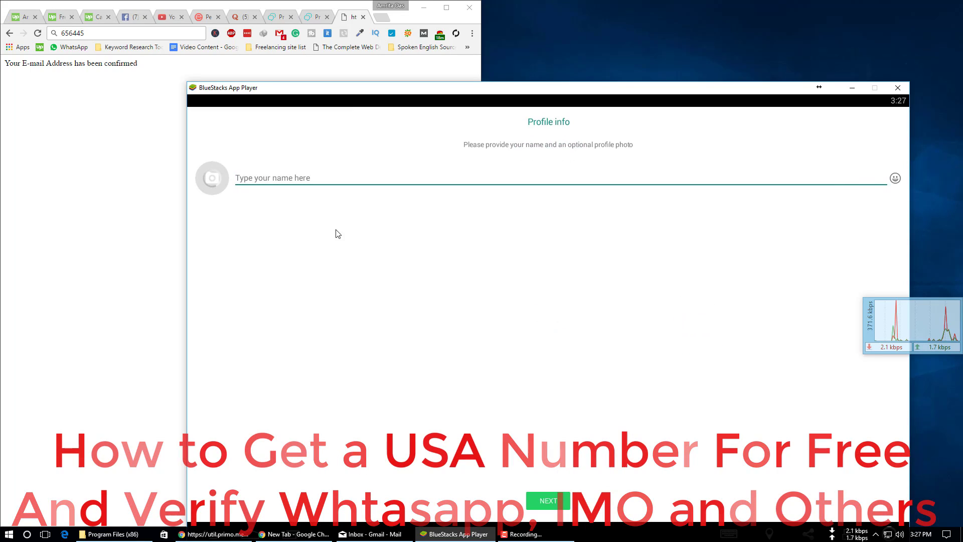
left_click(300, 179)
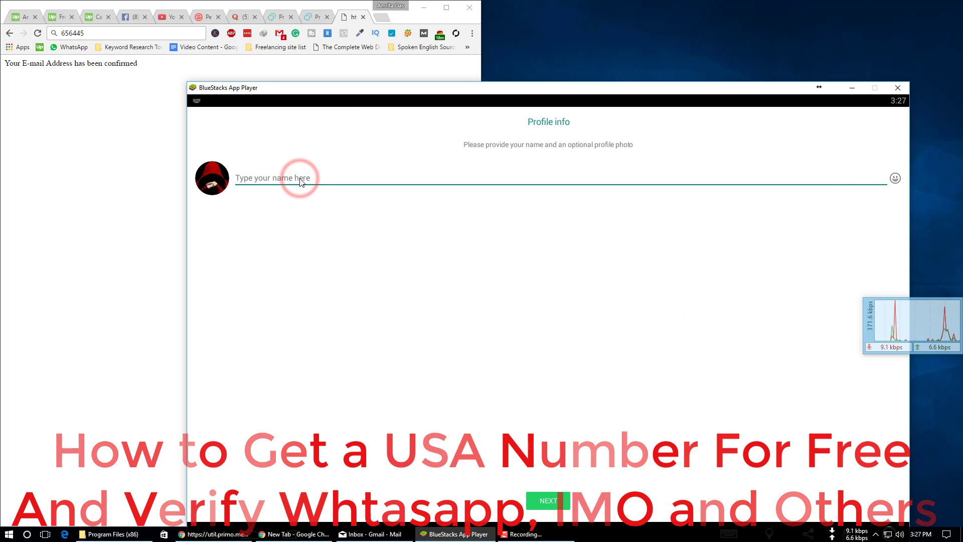
type("Jhon")
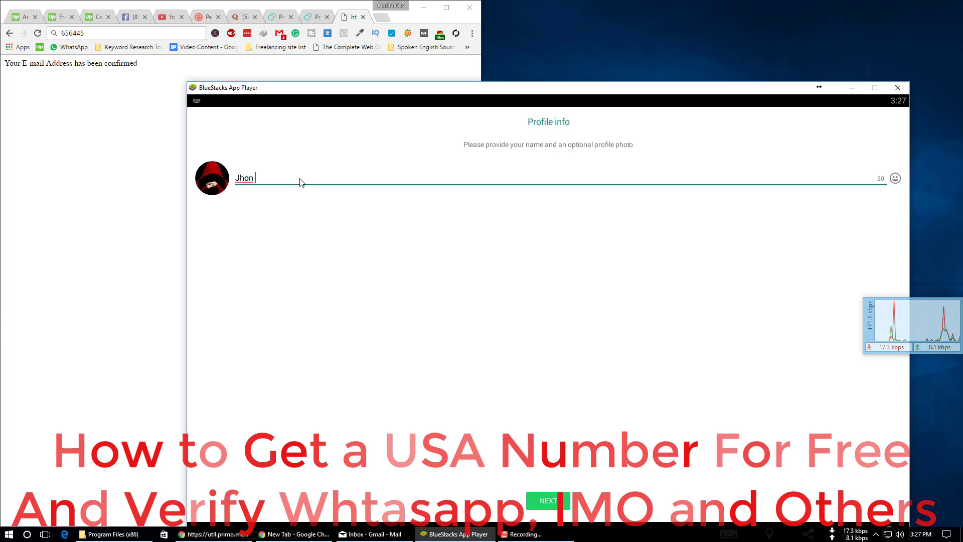
type(" Doe")
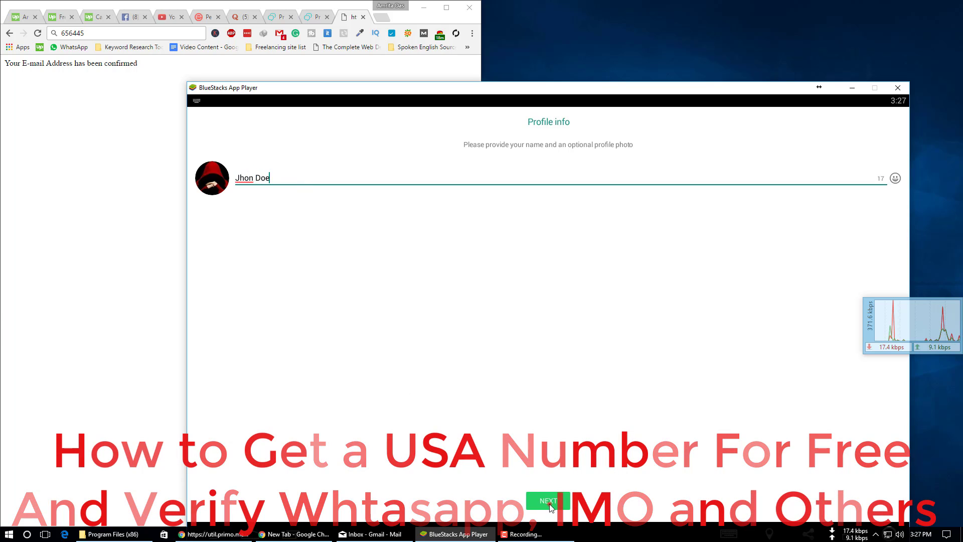
left_click(548, 502)
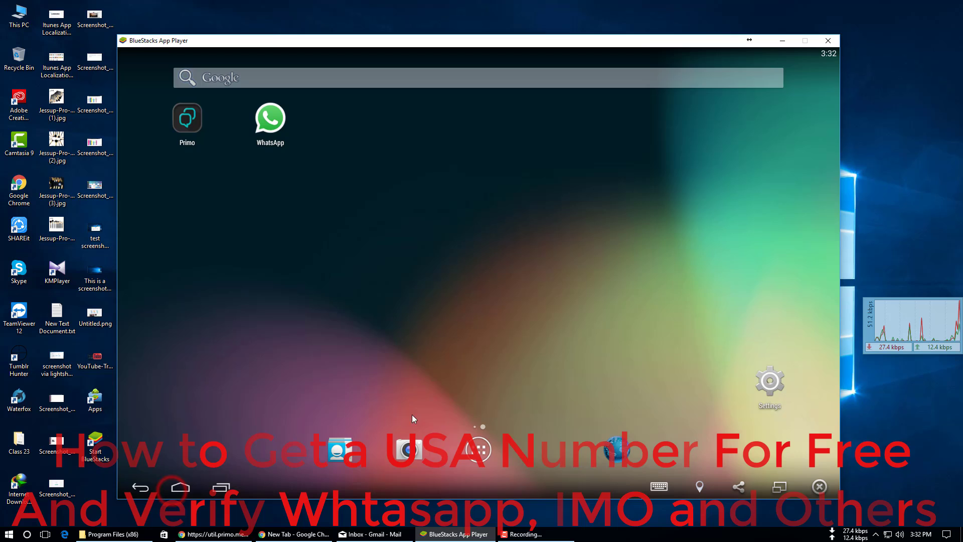
Step: Install imo free video calls and chat from the Play Store, accepting permissions, and launch it
left_click(478, 450)
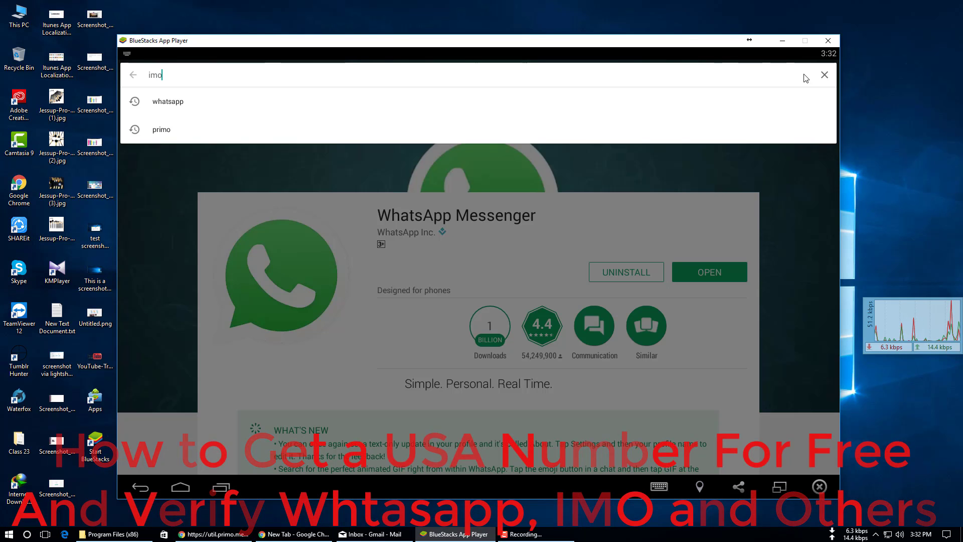
key("Return")
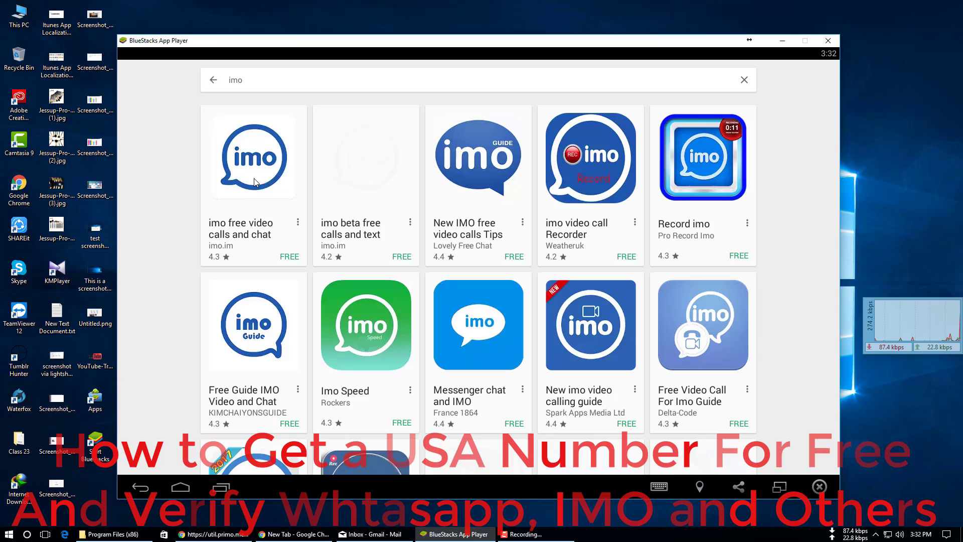
left_click(256, 183)
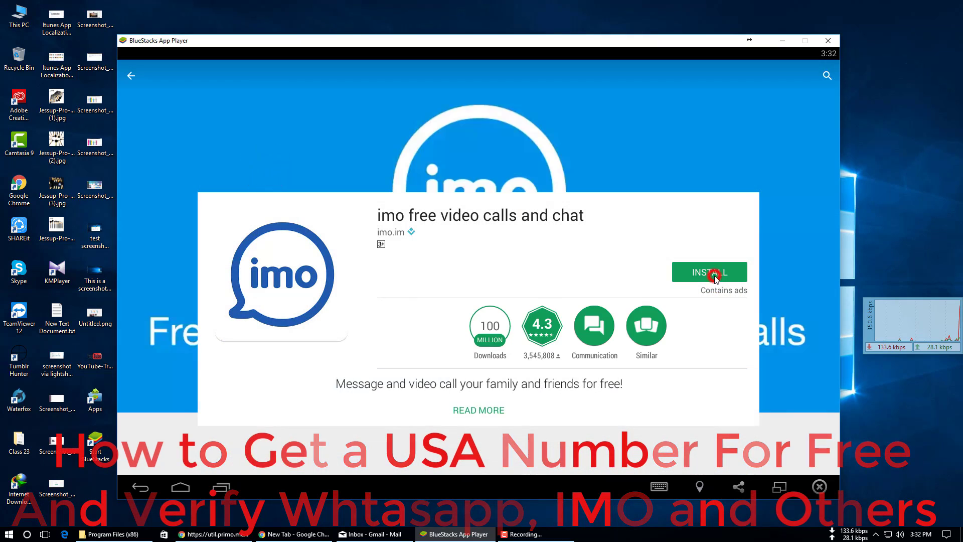
left_click(716, 275)
left_click(543, 410)
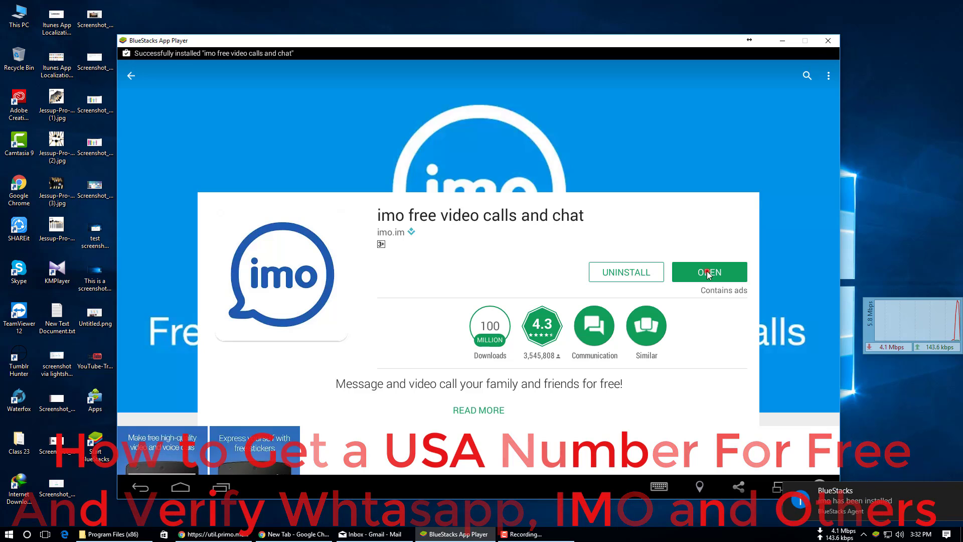
left_click(708, 271)
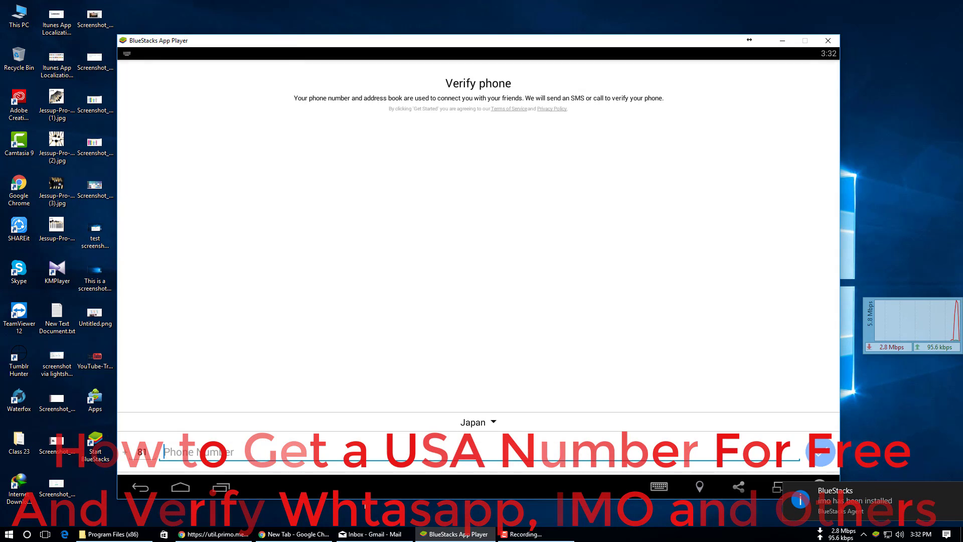
left_click(293, 534)
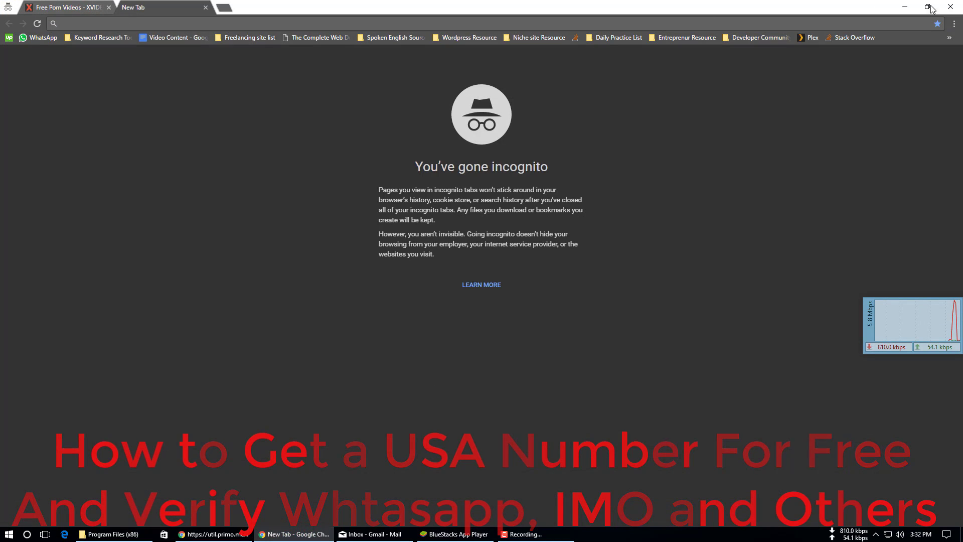
left_click(948, 7)
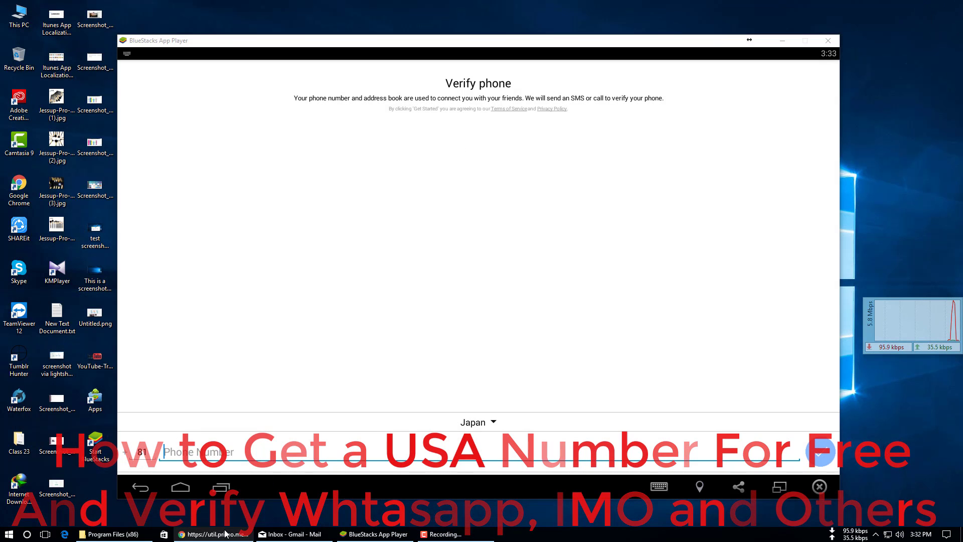
left_click(216, 533)
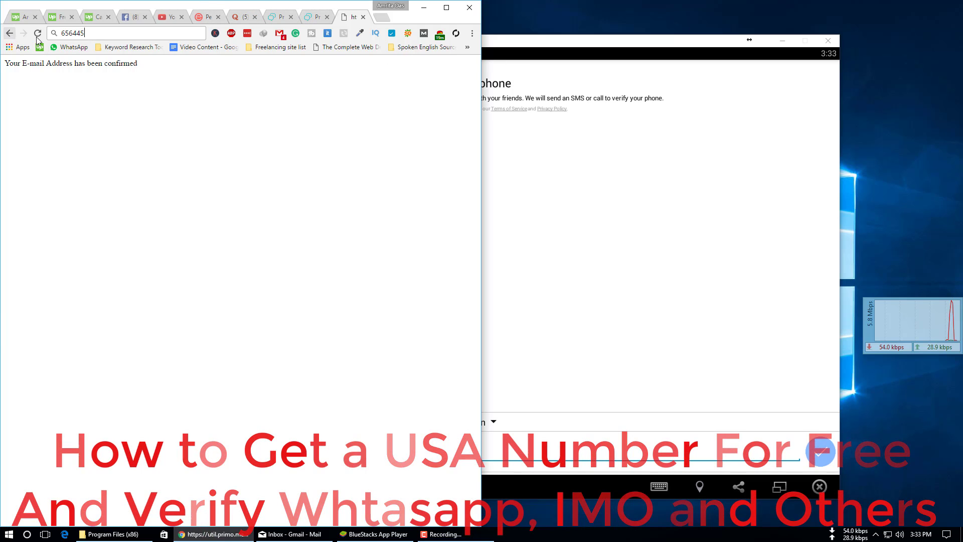
left_click(98, 33)
key("ctrl+v")
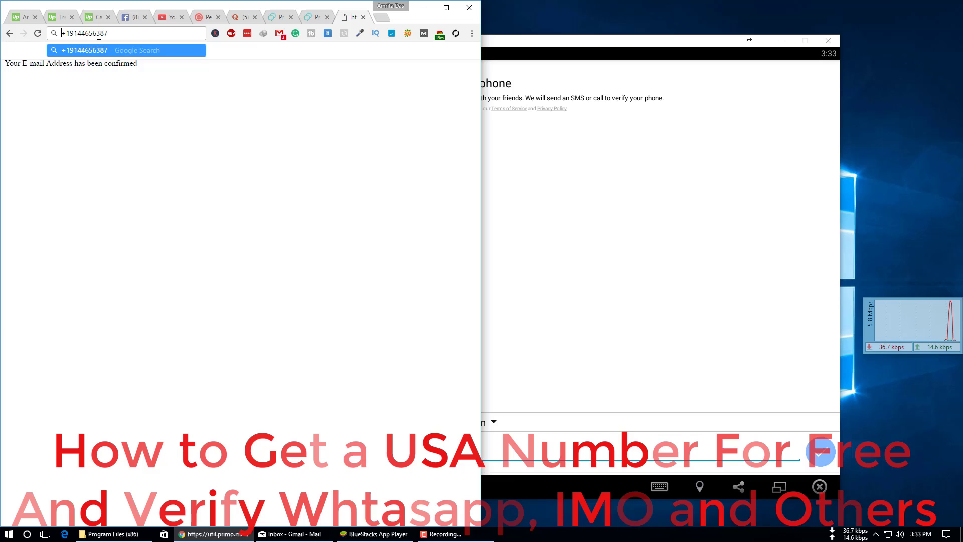
left_click(519, 43)
left_click_drag(520, 44, 615, 40)
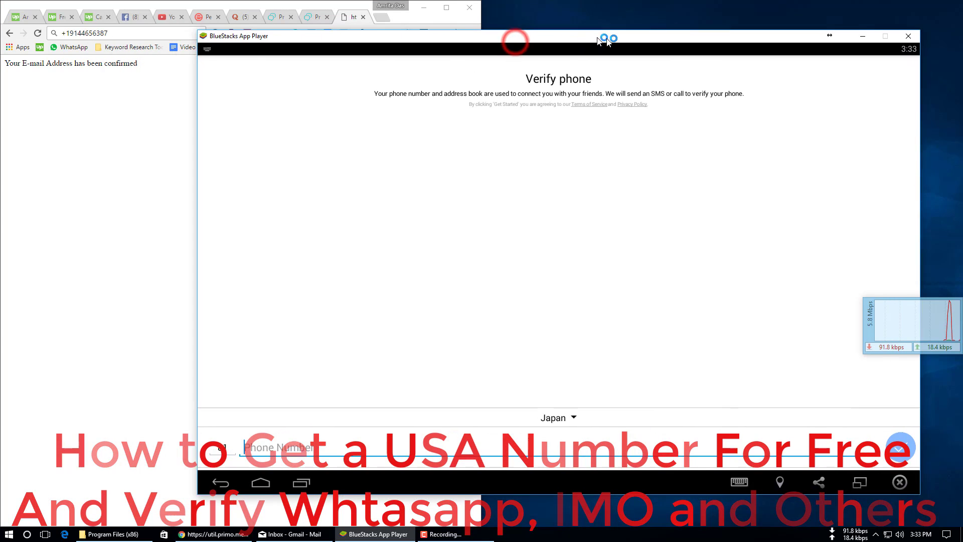
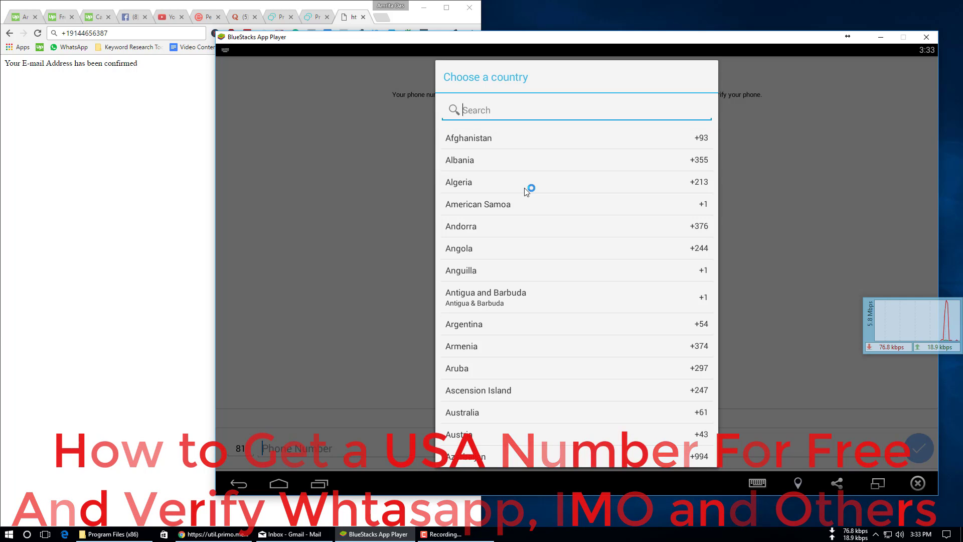
type("united")
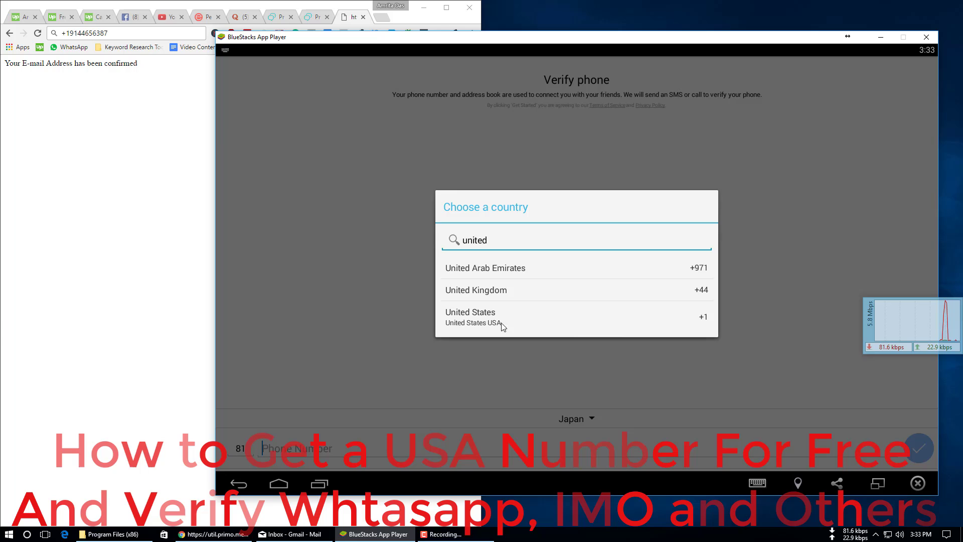
Step: Choose United States as the country, then submit and confirm the US phone number
left_click(501, 324)
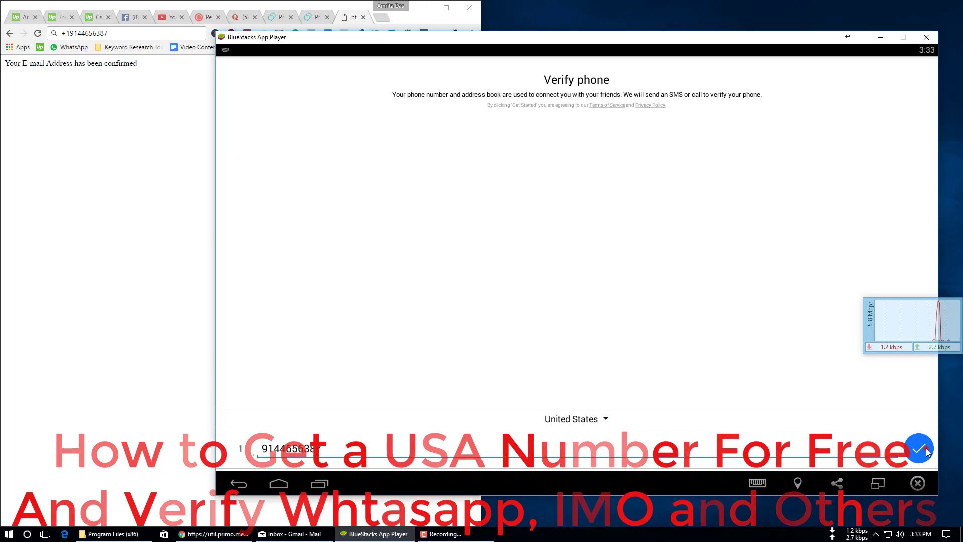
left_click(923, 449)
left_click(690, 284)
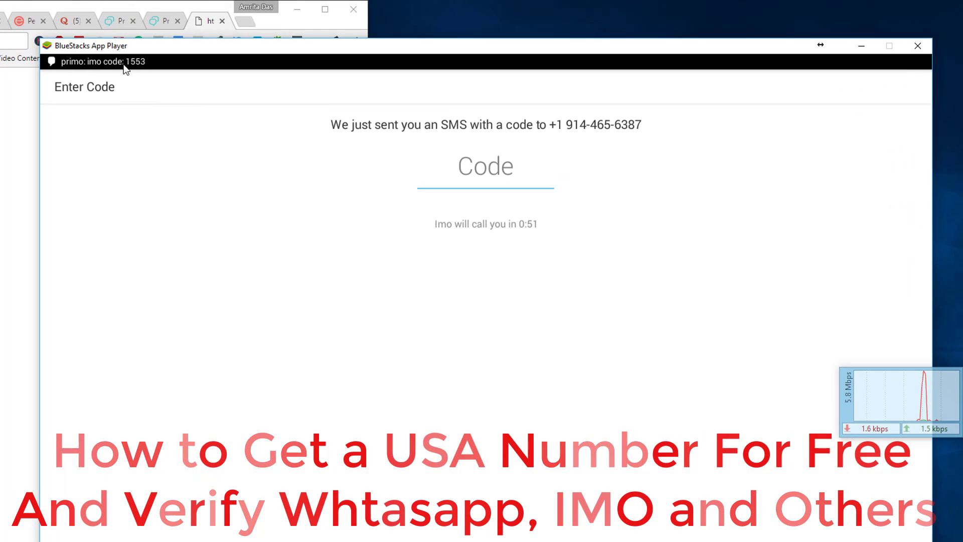
Step: Read the imo verification code from the SMS notification, then return to the Code field
left_click(291, 49)
left_click_drag(131, 61, 150, 358)
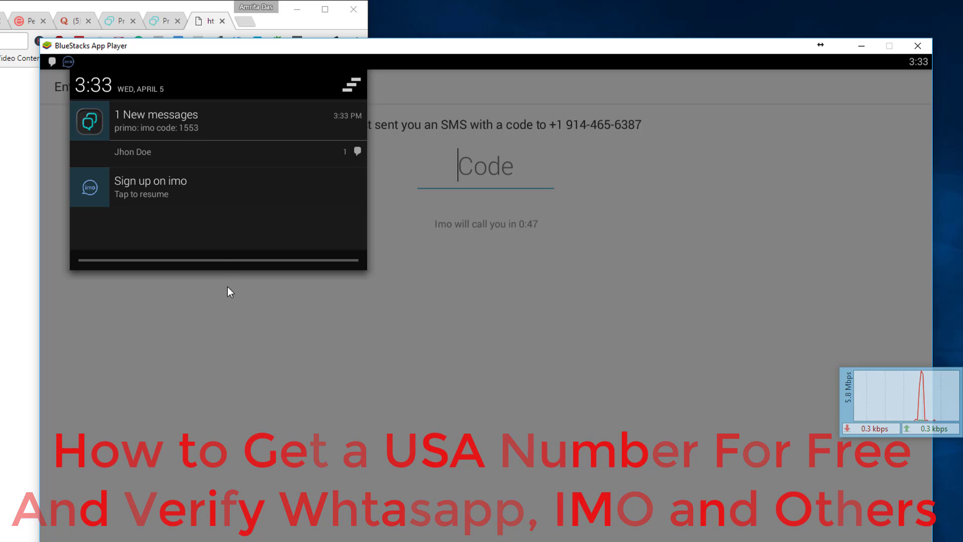
left_click(230, 332)
left_click(475, 176)
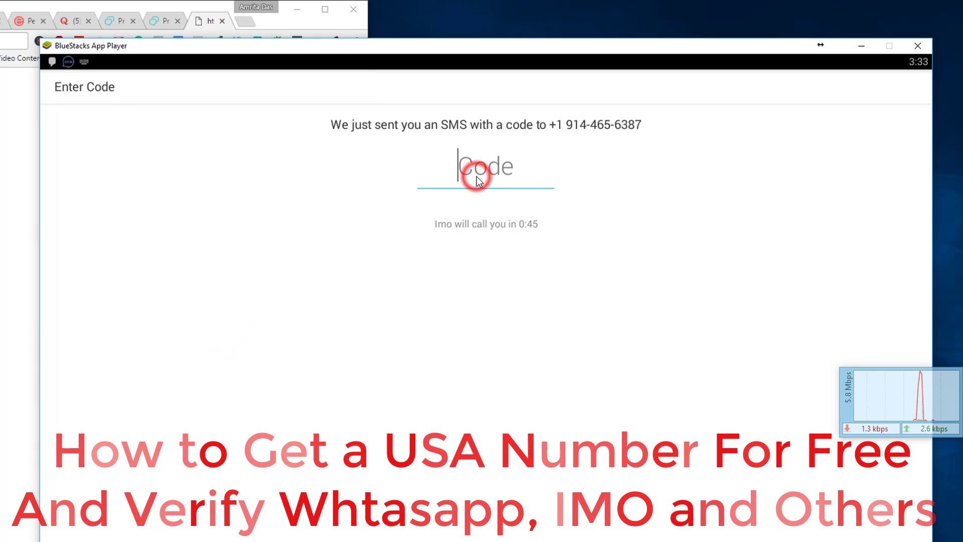
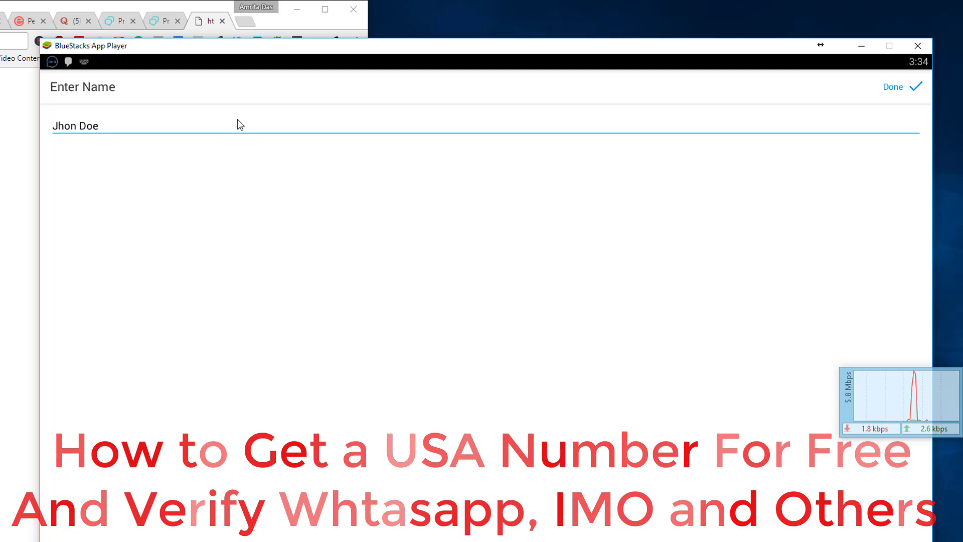
Step: Create the imo account with Done, decline inviting friends with NOT NOW, and show CONTACTS
left_click(892, 89)
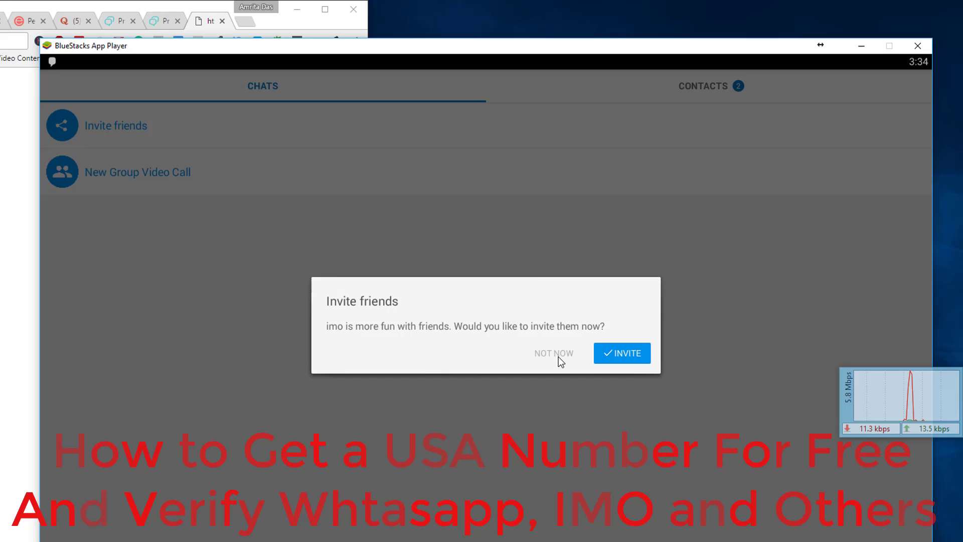
left_click(557, 354)
left_click(707, 85)
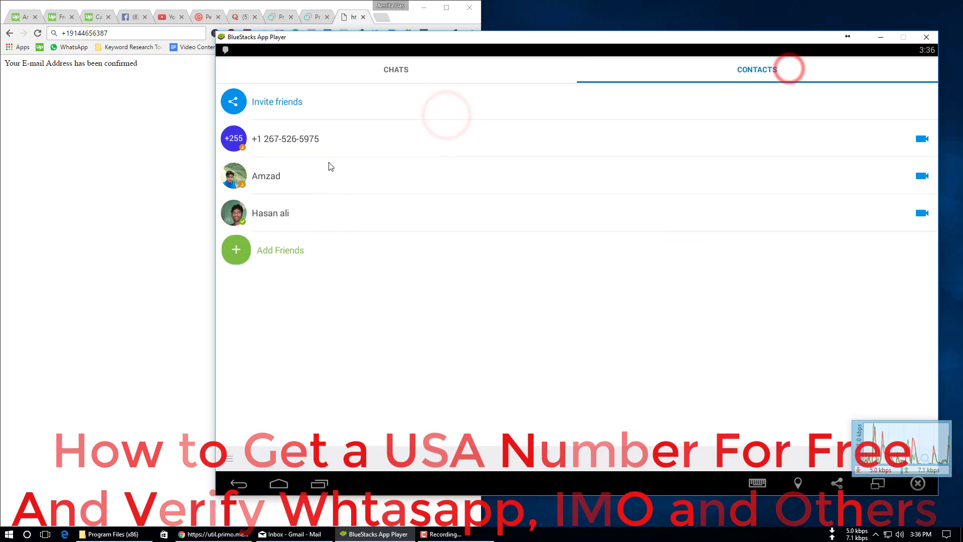
Step: Open the chat with the +1 US-number contact, start a call, and send a reply message
left_click(328, 139)
left_click(875, 20)
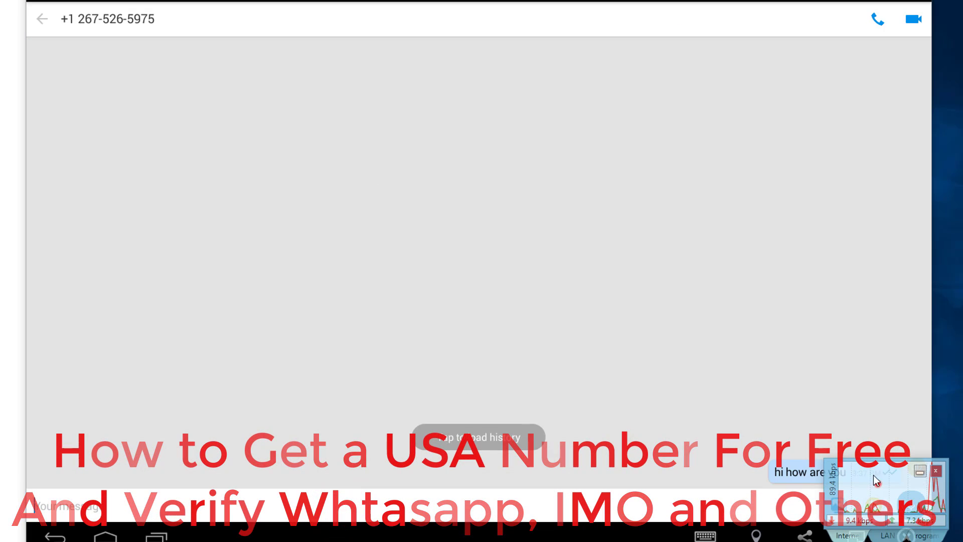
left_click_drag(884, 490, 909, 320)
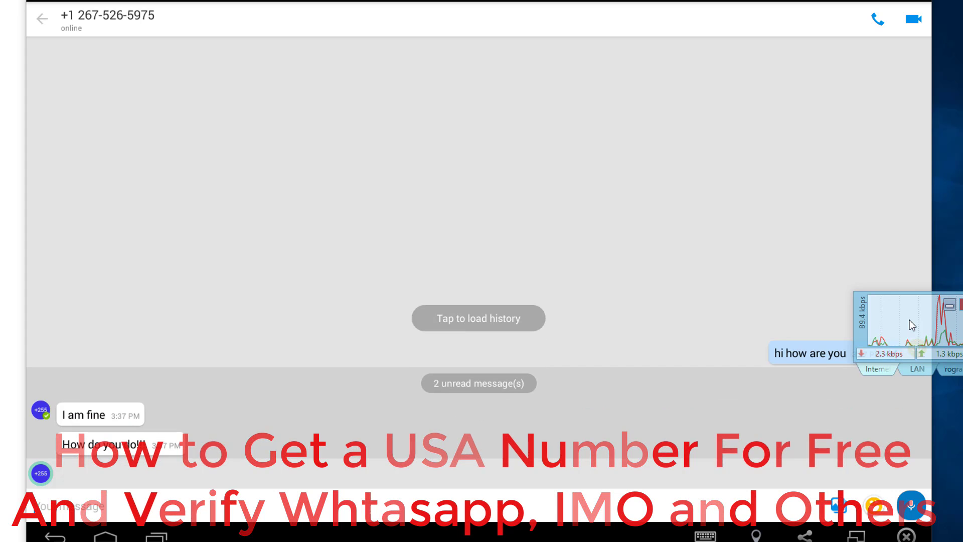
left_click(528, 509)
type("Ho")
type("thing..............................")
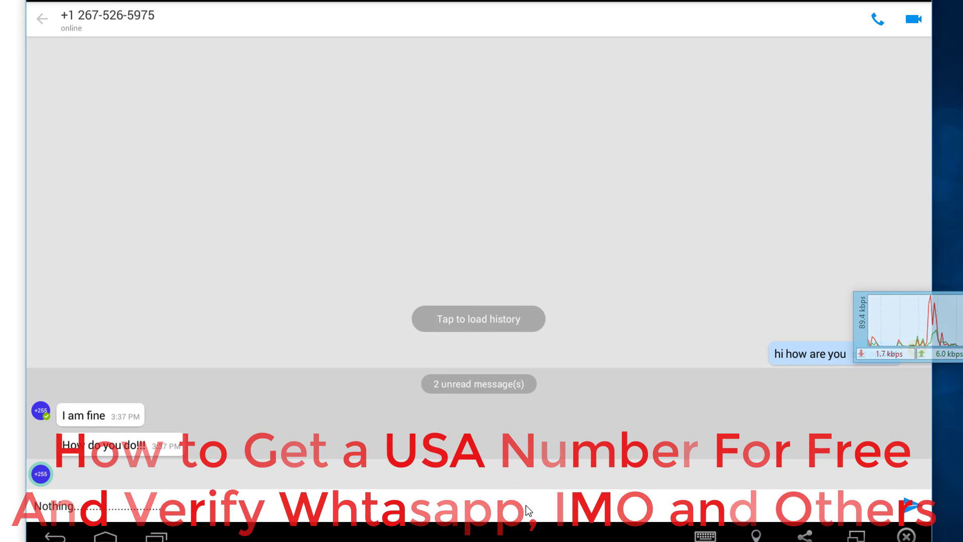
key("Return")
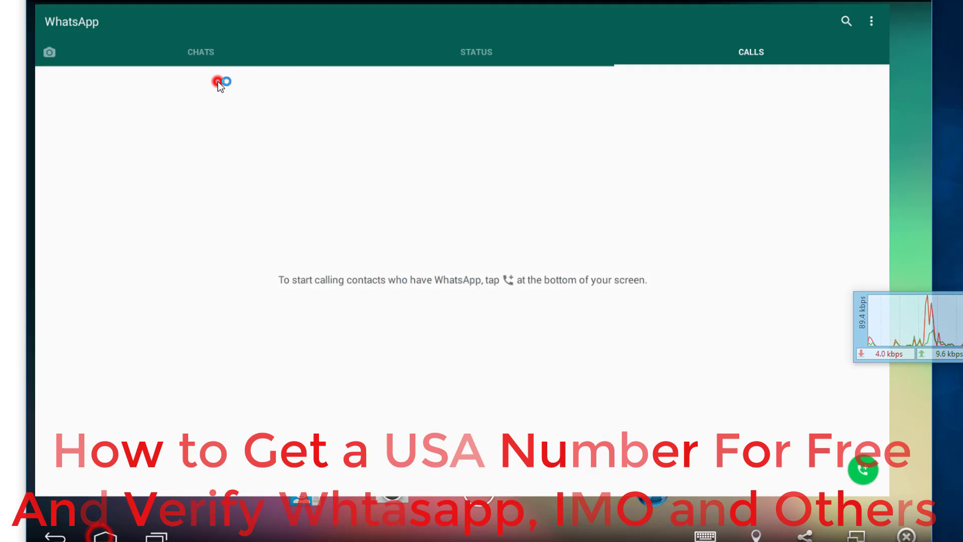
Step: Browse WhatsApp's CHATS and CALLS tabs, open the only contact's chat, then return Home
left_click(204, 52)
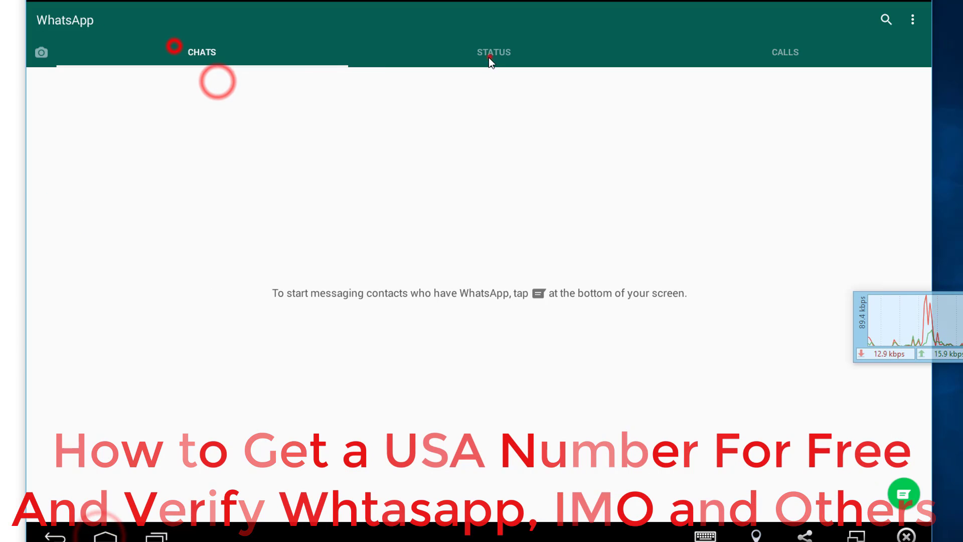
left_click(782, 47)
left_click(188, 49)
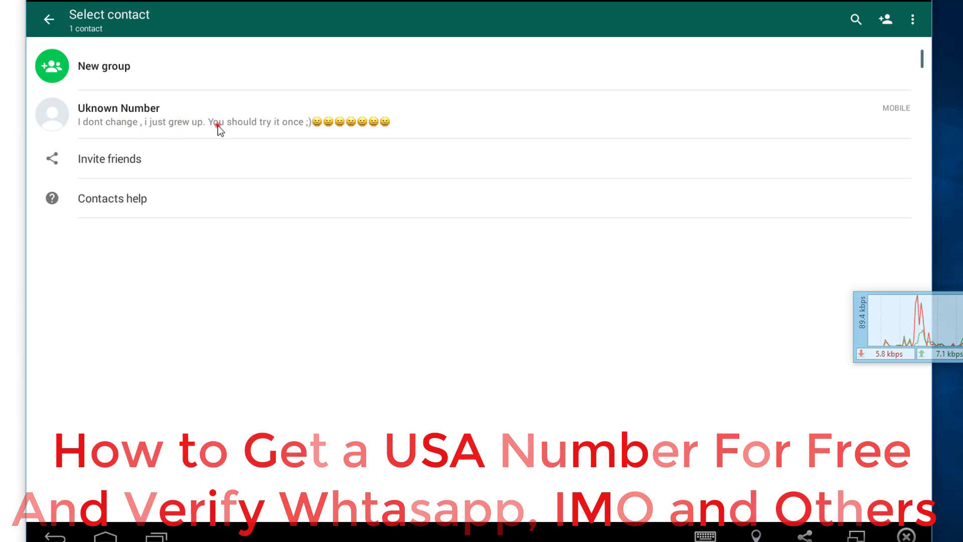
left_click(218, 127)
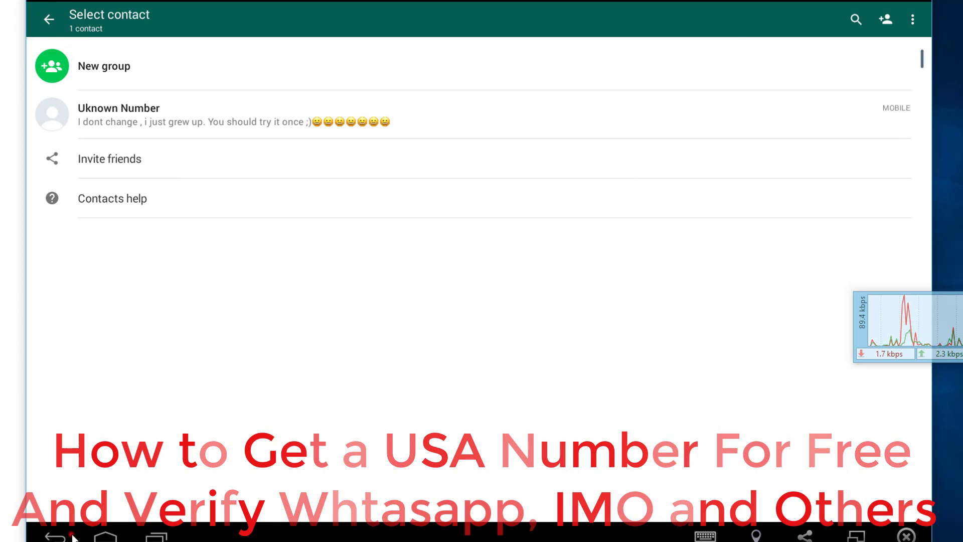
left_click(54, 536)
left_click(105, 536)
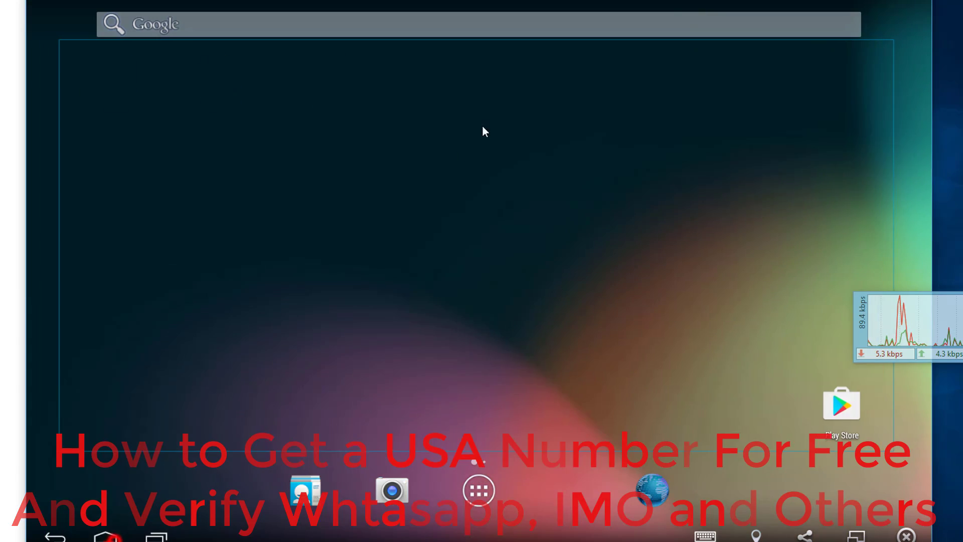